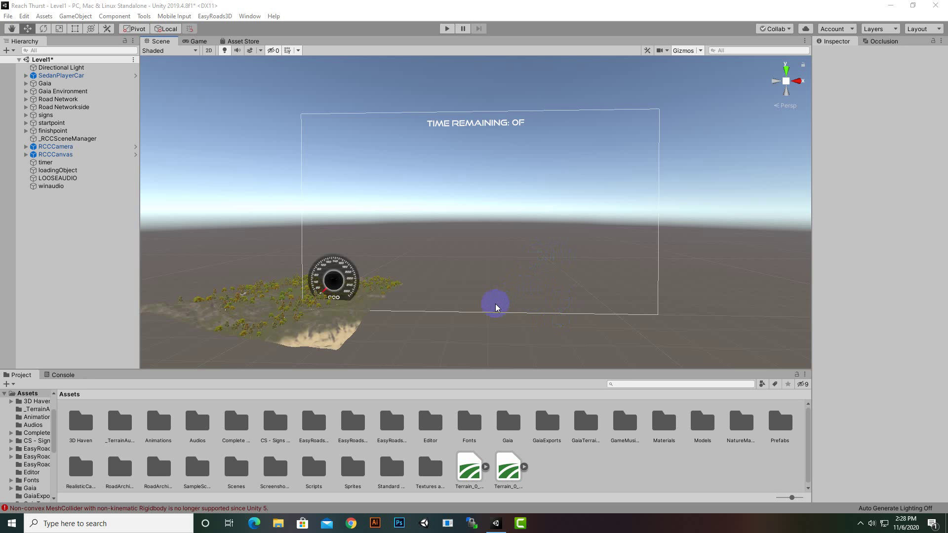
# Select the Level1 timer and check its Time Limit Starting Time of 100
pyautogui.moveTo(375, 291); pyautogui.dragTo(435, 315, button='middle')
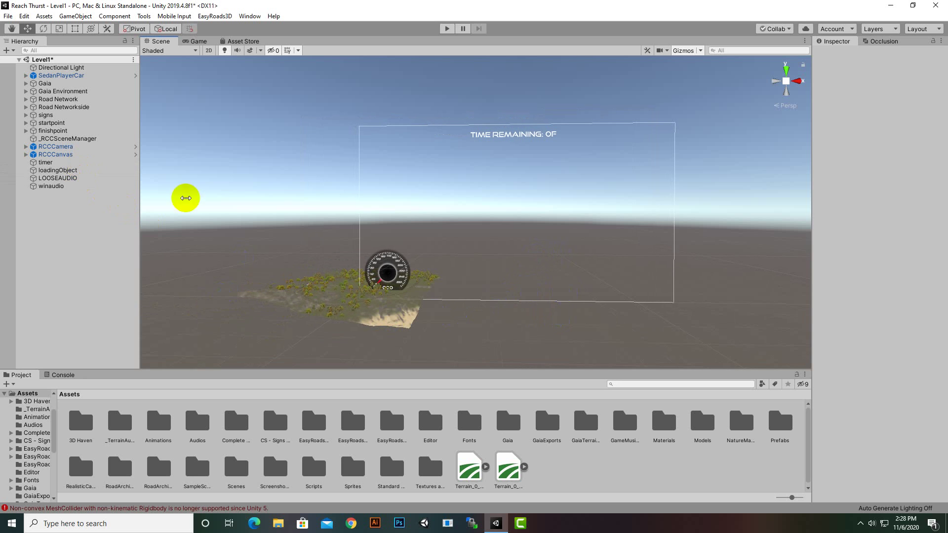
pyautogui.click(99, 161)
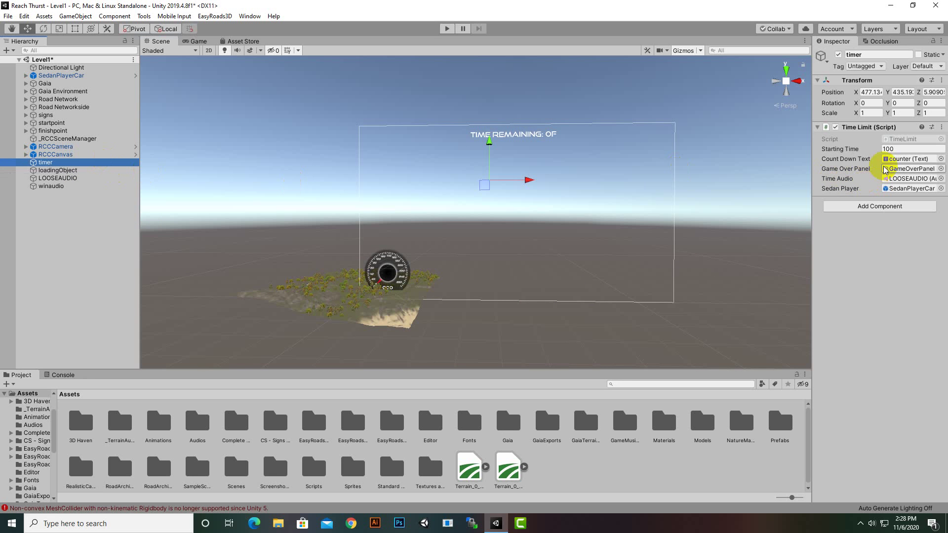
pyautogui.click(904, 150)
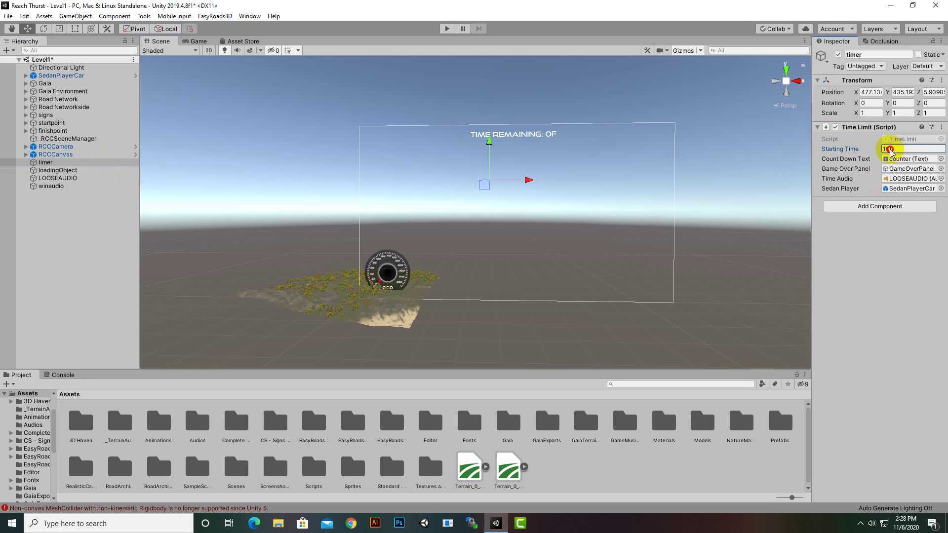
pyautogui.click(902, 149)
pyautogui.scroll(-2, 527, 278)
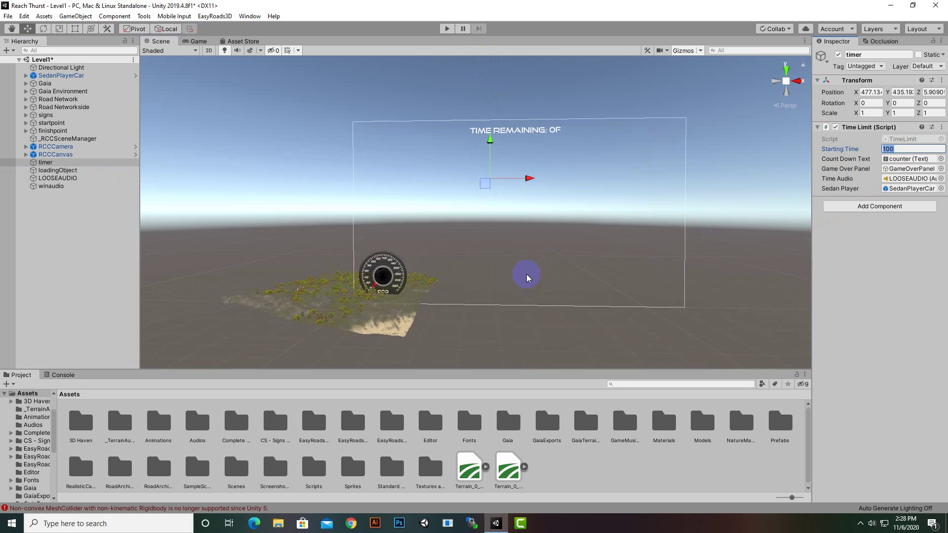
pyautogui.scroll(3, 546, 308)
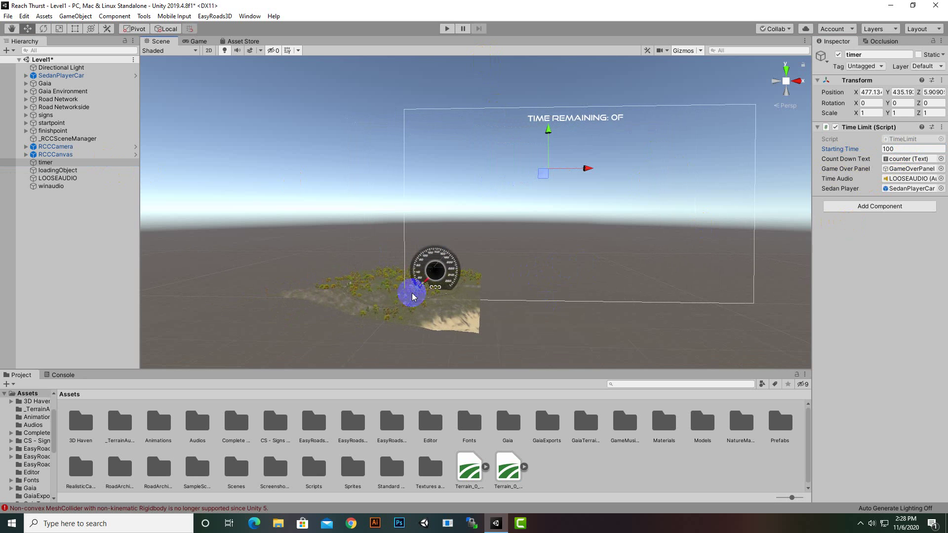
pyautogui.scroll(-1, 382, 299)
pyautogui.moveTo(382, 299); pyautogui.dragTo(402, 269, button='middle')
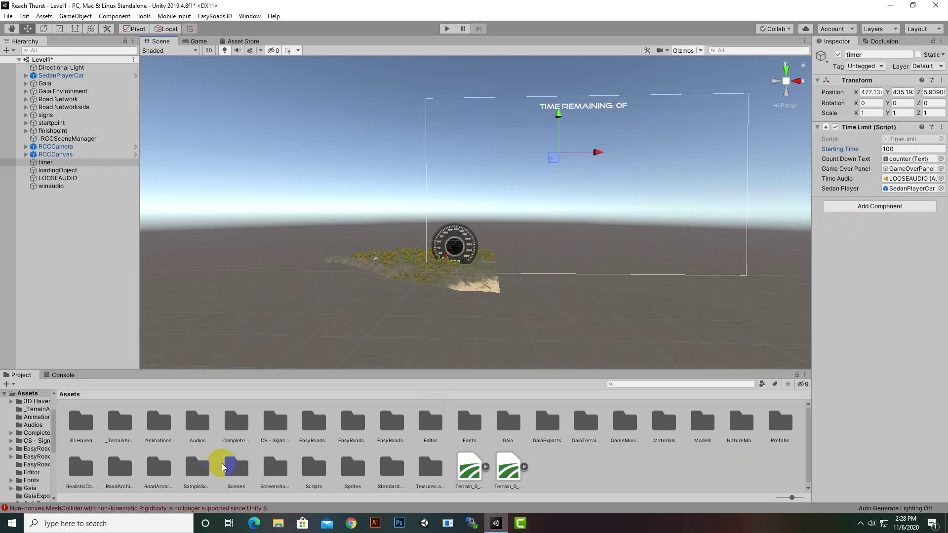
# Open Level2 from the Scenes folder, saving Level1's changes when prompted
pyautogui.doubleClick(236, 465)
pyautogui.doubleClick(133, 426)
pyautogui.click(459, 280)
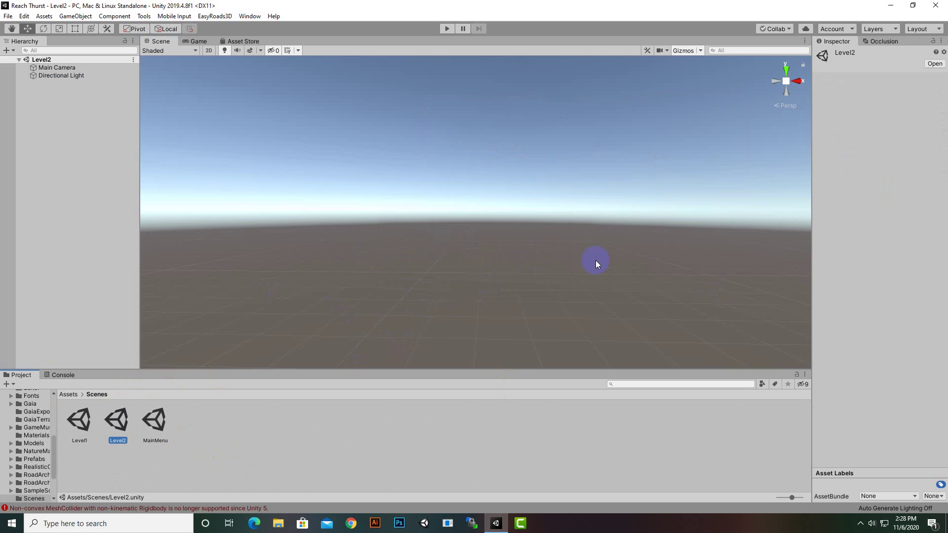
# Search the Asset Store for 'race track' and filter to Free Assets
pyautogui.click(244, 41)
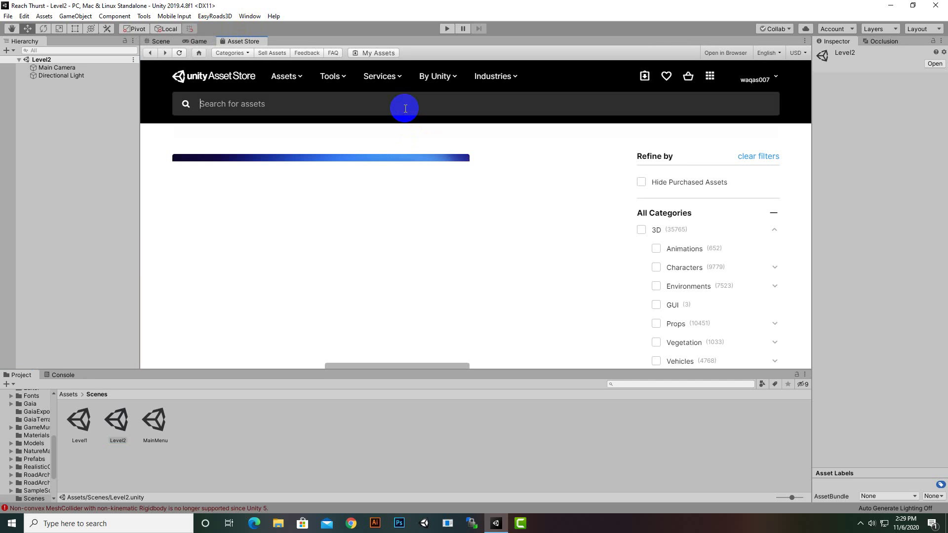
pyautogui.click(405, 109)
pyautogui.write('race')
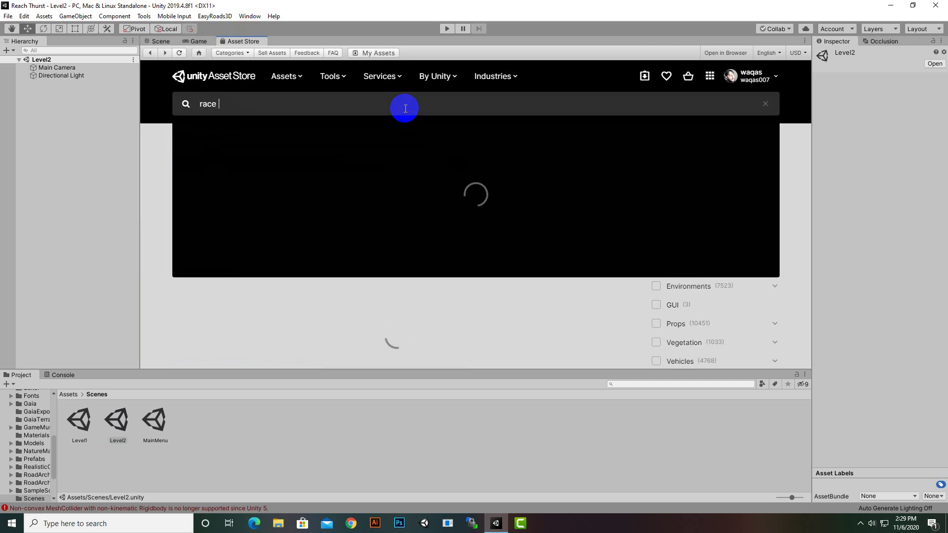
pyautogui.write(' tra')
pyautogui.write('ck')
pyautogui.press('Return')
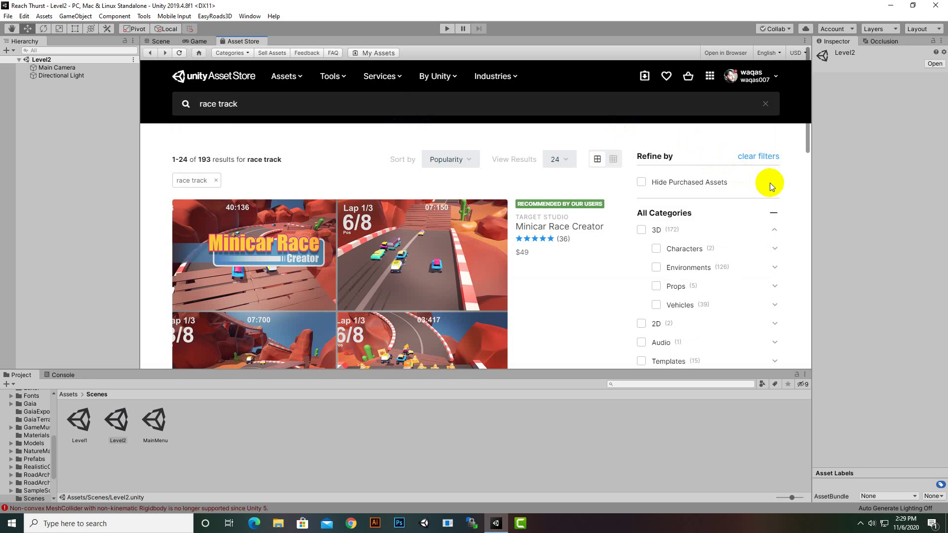
pyautogui.scroll(-1, 766, 184)
pyautogui.scroll(-1, 763, 184)
pyautogui.scroll(-1, 764, 184)
pyautogui.scroll(-1, 714, 196)
pyautogui.click(641, 230)
pyautogui.scroll(-2, 743, 223)
pyautogui.scroll(-2, 744, 228)
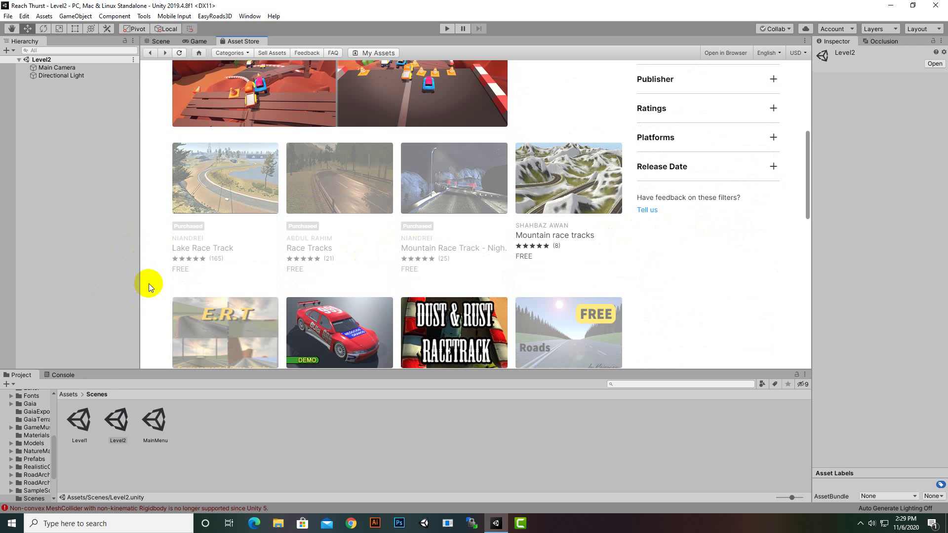
pyautogui.moveTo(339, 178)
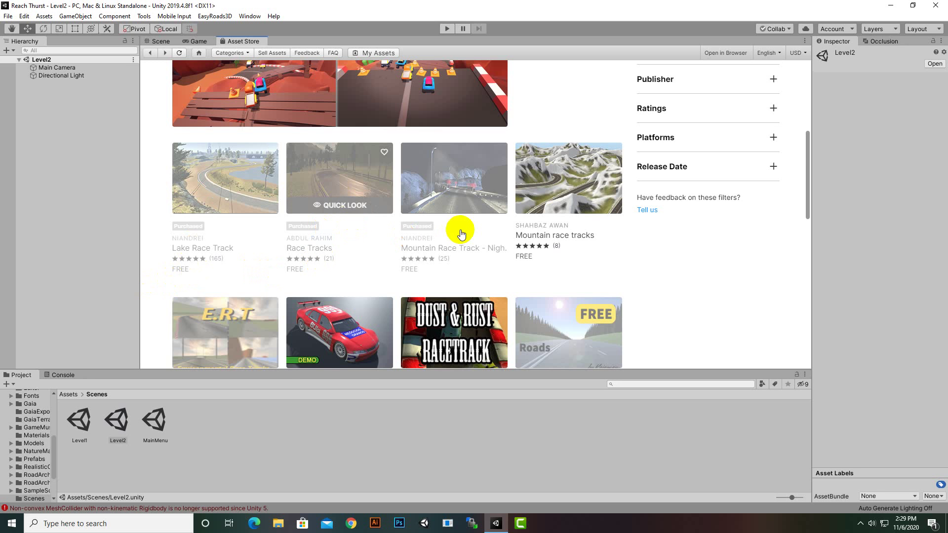
pyautogui.scroll(-1, 512, 229)
pyautogui.scroll(-1, 512, 229)
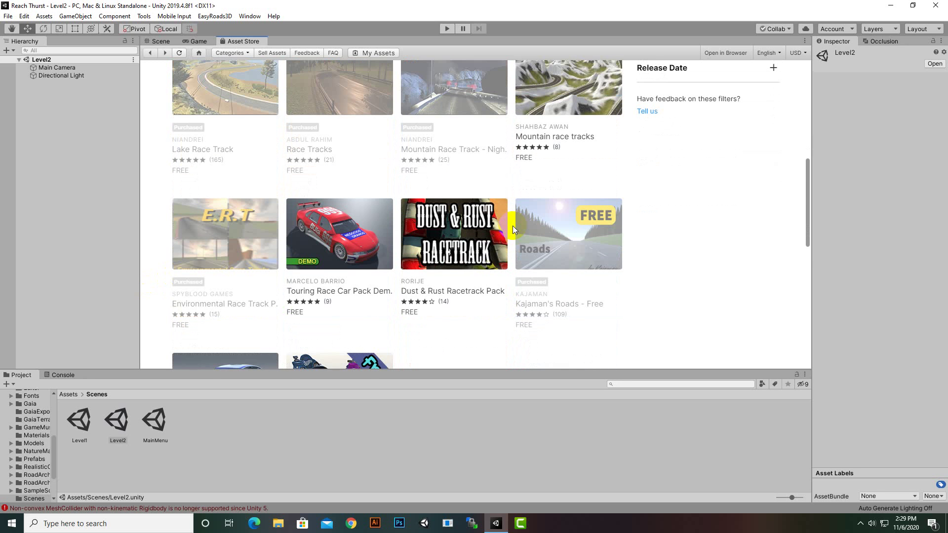
pyautogui.scroll(-3, 513, 226)
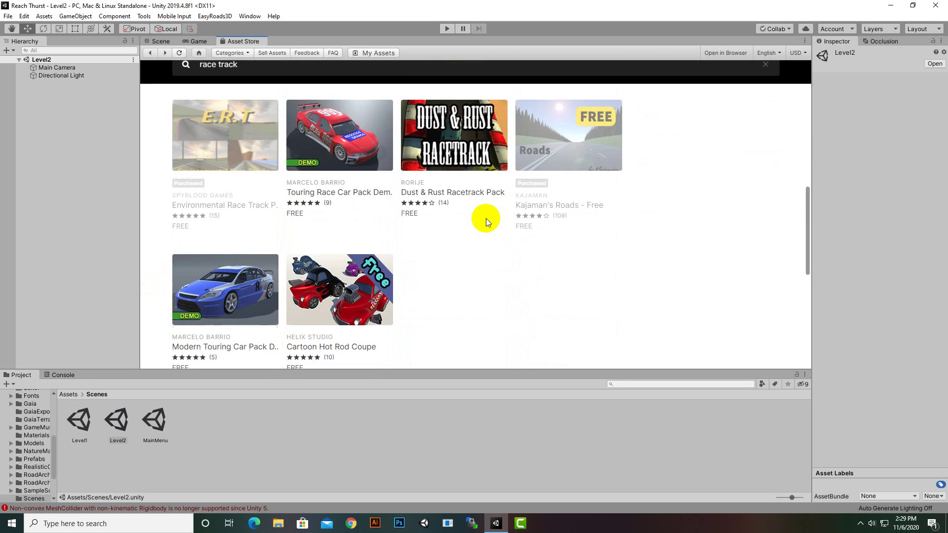
pyautogui.scroll(2, 236, 237)
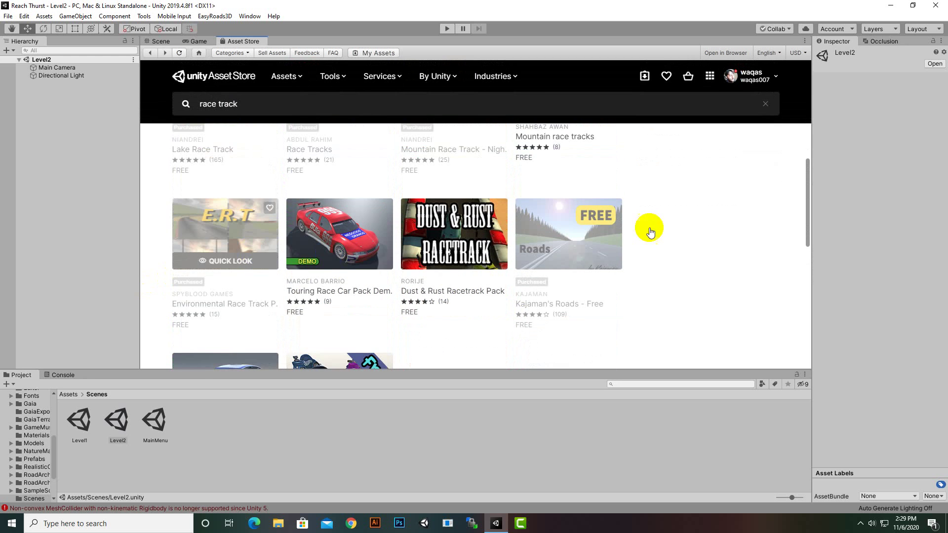
pyautogui.scroll(4, 702, 223)
pyautogui.scroll(-1, 545, 152)
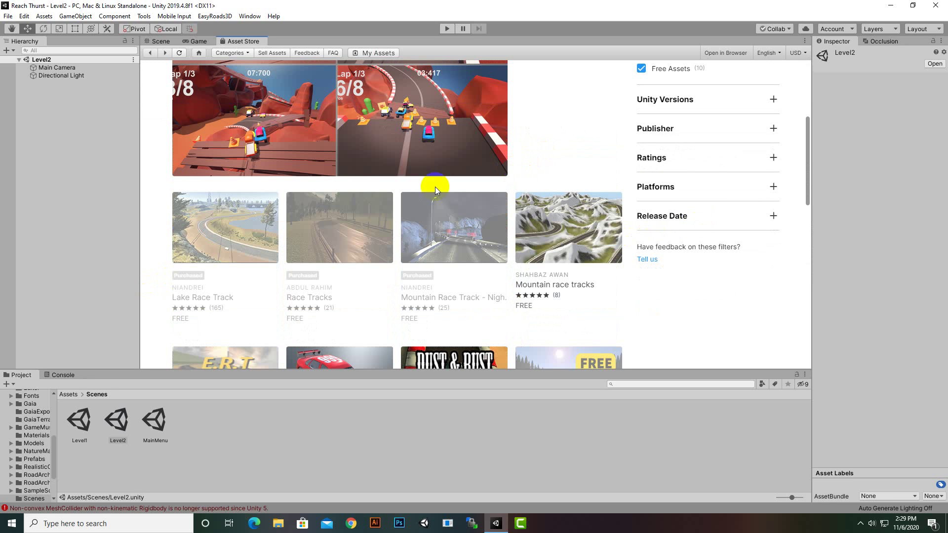
# Open the Race Tracks asset page and bring up its Import Unity Package list
pyautogui.click(329, 226)
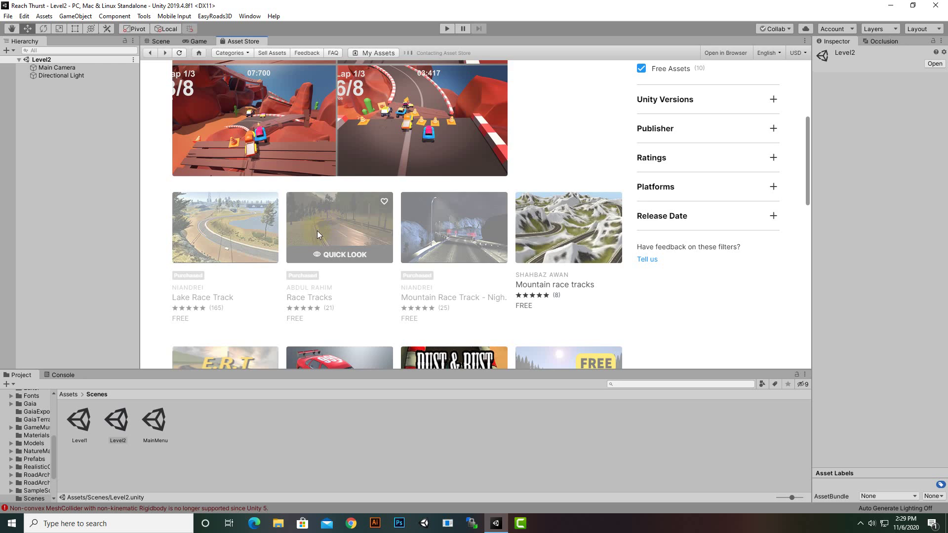
pyautogui.click(318, 228)
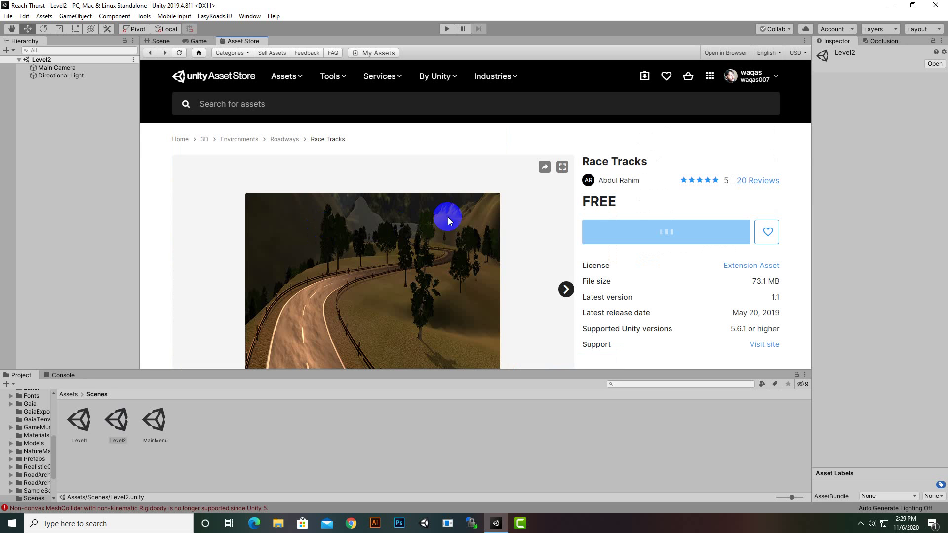
pyautogui.scroll(-2, 574, 224)
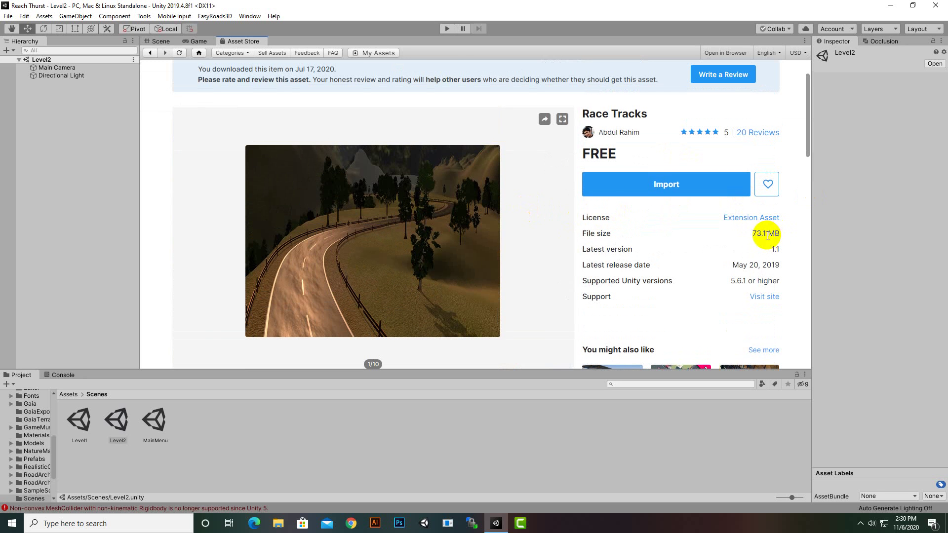
pyautogui.click(637, 190)
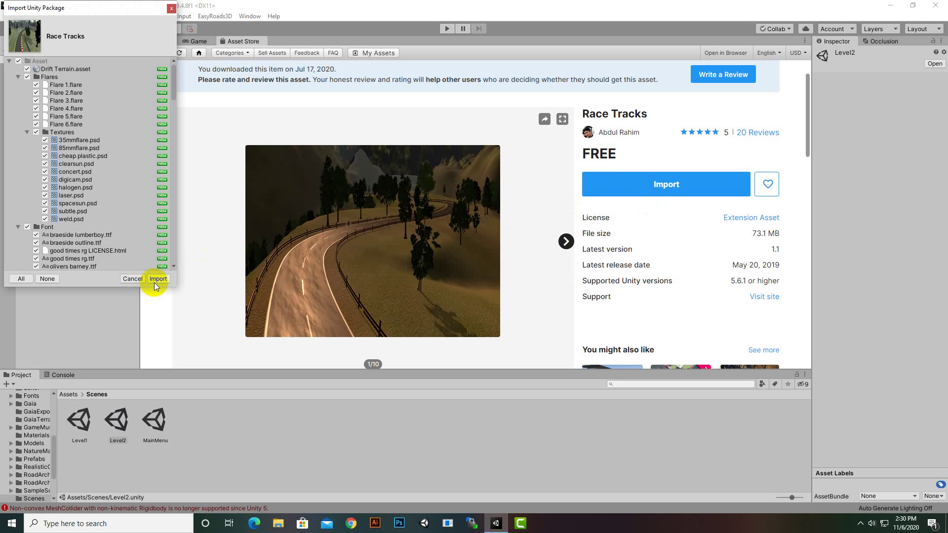
# Import all Race Tracks package files and wait for the import to finish
pyautogui.click(158, 279)
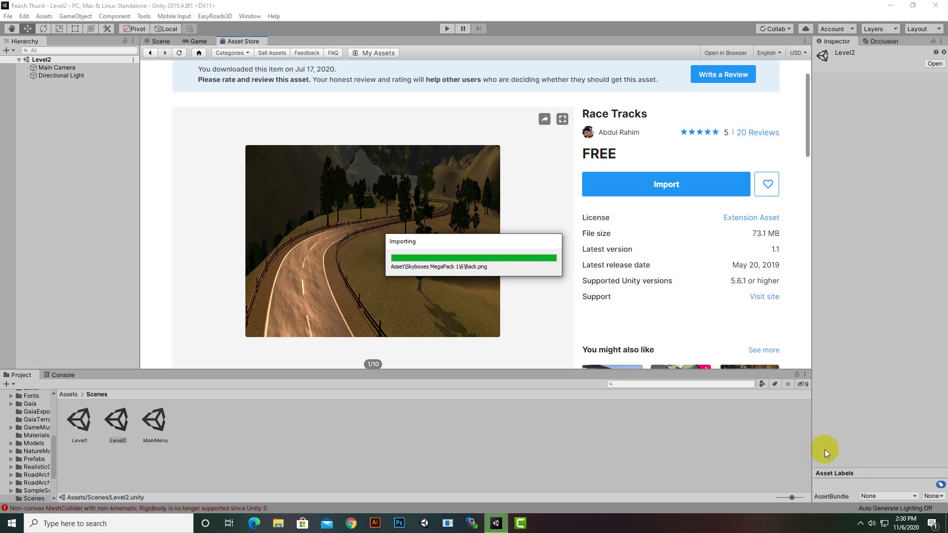
pyautogui.click(858, 515)
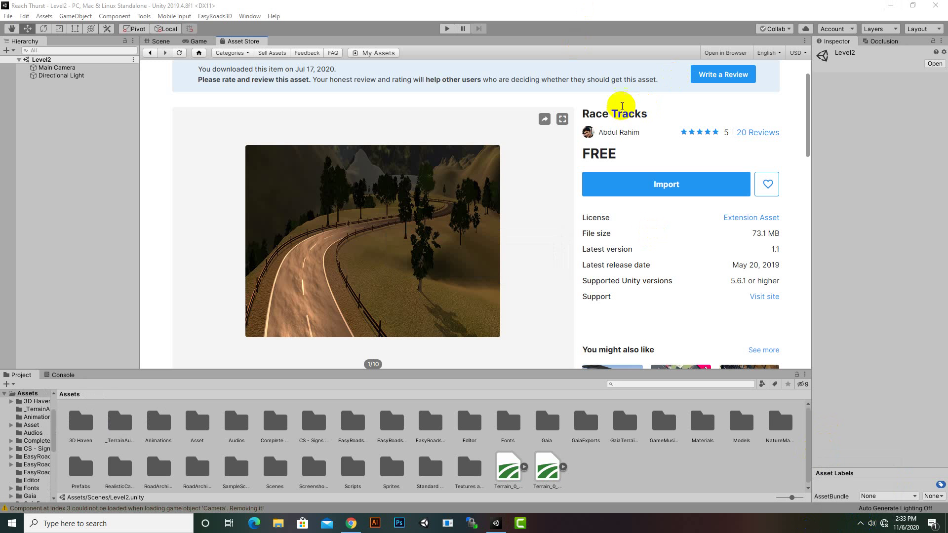
# Browse 3D Haven, NatureManufacture Assets, EasyRoads3D and other imported folders toward GameMusicPack_SUITE
pyautogui.doubleClick(81, 422)
pyautogui.click(67, 394)
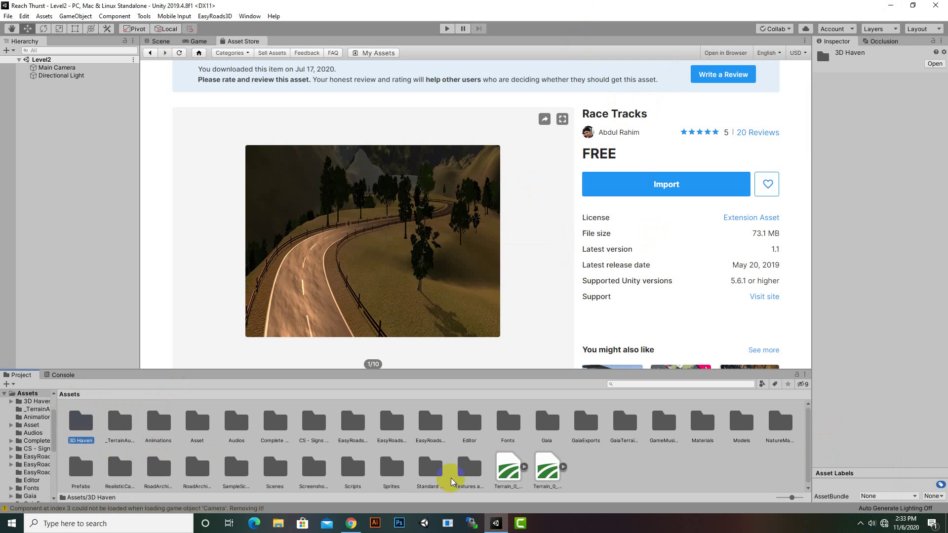
pyautogui.moveTo(728, 440); pyautogui.dragTo(778, 429)
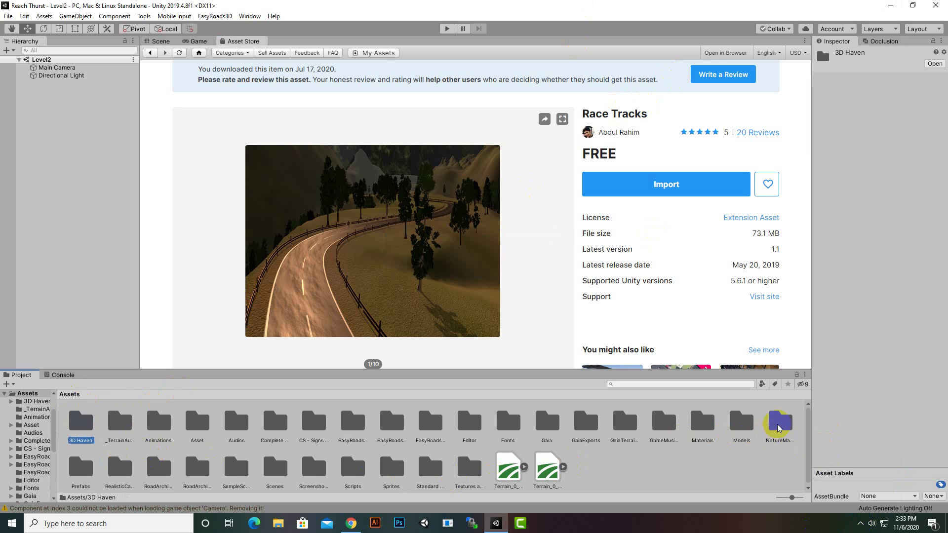
pyautogui.doubleClick(778, 424)
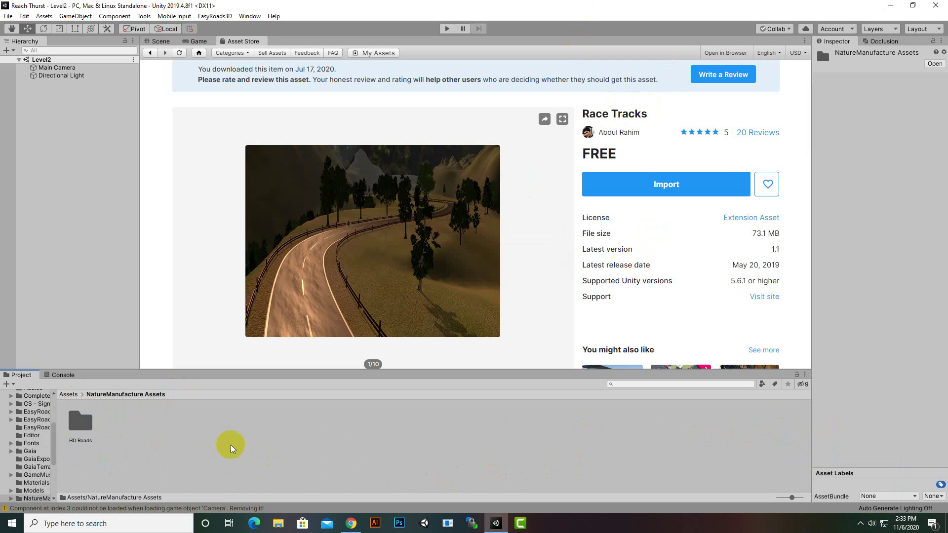
pyautogui.click(69, 394)
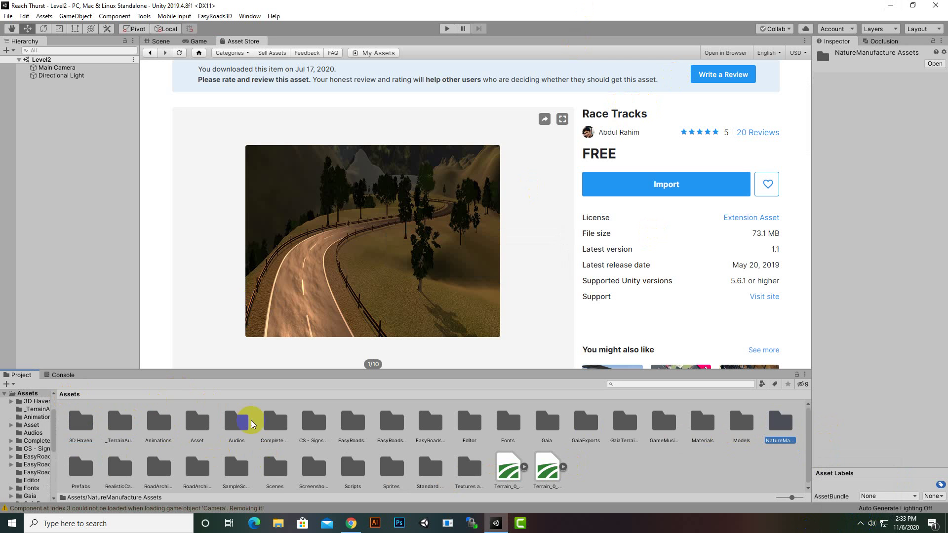
pyautogui.click(271, 424)
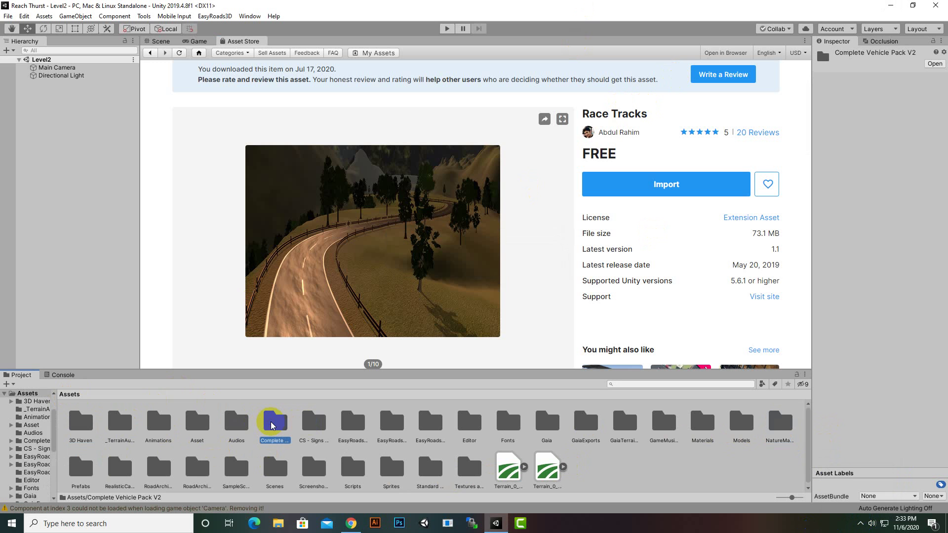
pyautogui.click(127, 426)
pyautogui.click(430, 425)
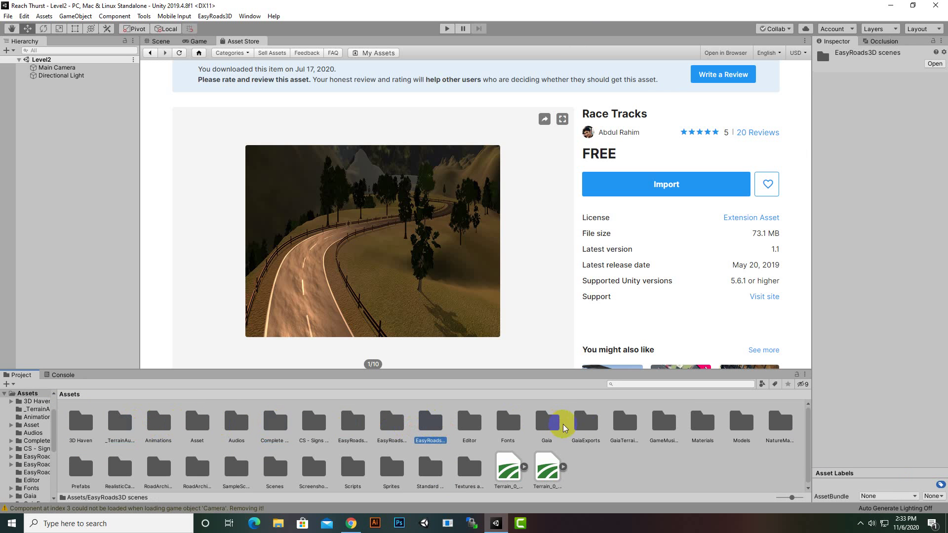
pyautogui.click(583, 428)
pyautogui.click(624, 426)
pyautogui.click(667, 424)
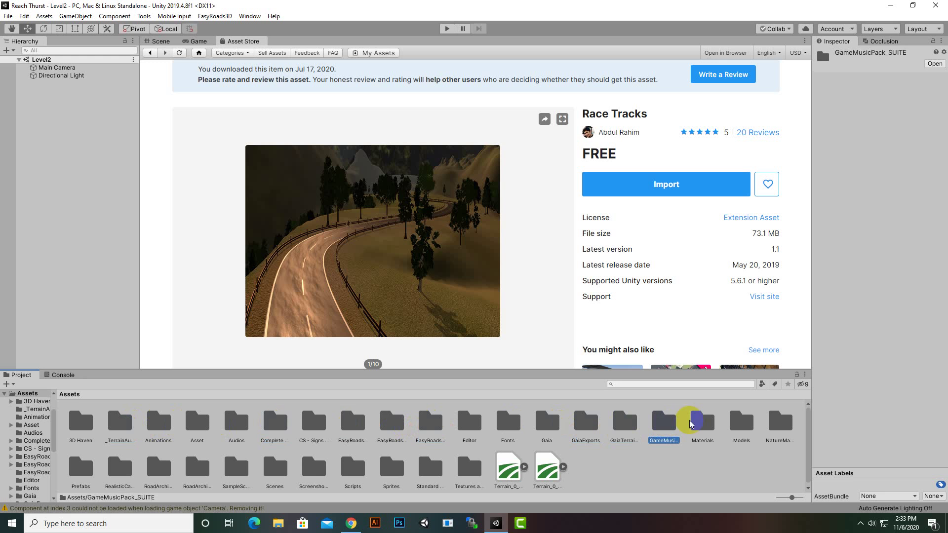
# Browse Scripts, SampleScenes and RealisticCarControllerV3 folders, returning to 3D Haven
pyautogui.click(470, 465)
pyautogui.click(430, 465)
pyautogui.click(357, 467)
pyautogui.click(276, 466)
pyautogui.click(236, 466)
pyautogui.click(198, 469)
pyautogui.click(158, 467)
pyautogui.click(120, 466)
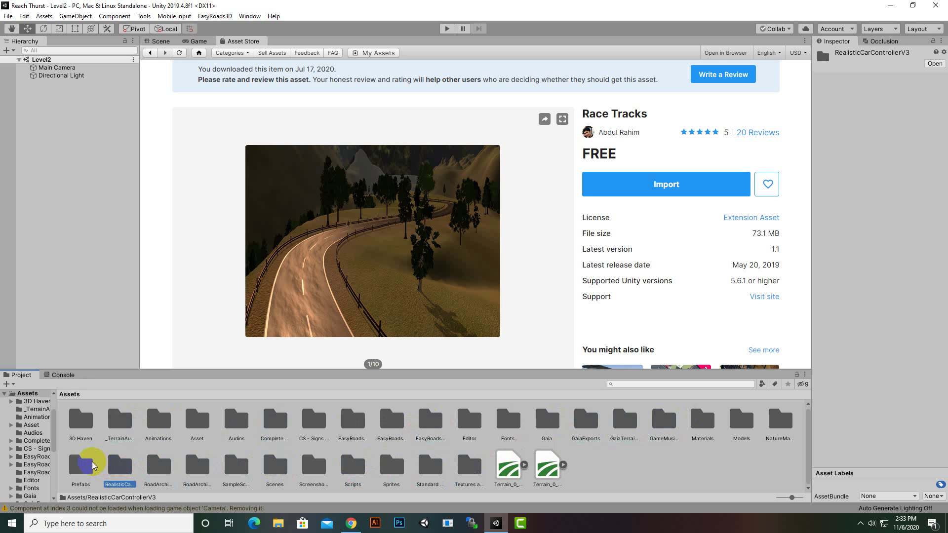
pyautogui.click(92, 465)
pyautogui.click(82, 422)
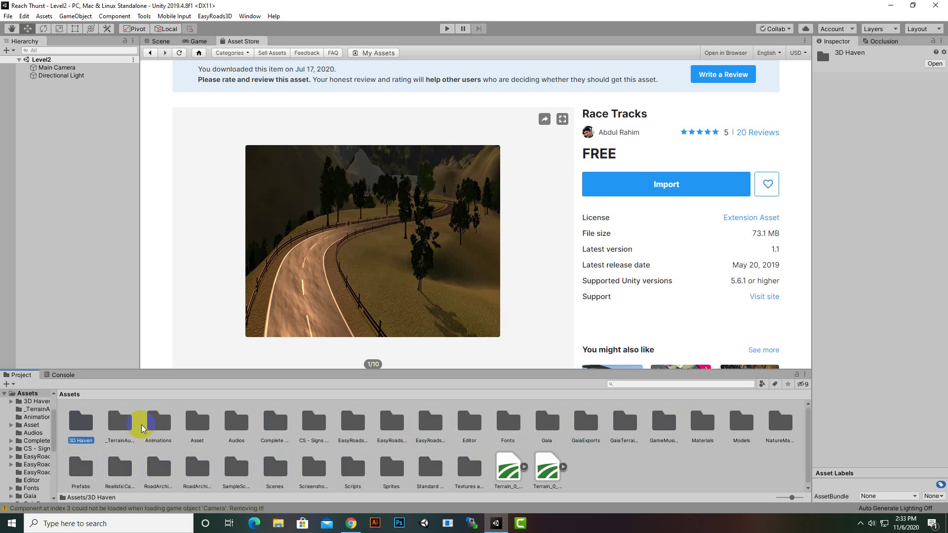
# Open Asset > Scenes and compare the Drift Track and Sprint Track scenes
pyautogui.click(201, 425)
pyautogui.doubleClick(202, 425)
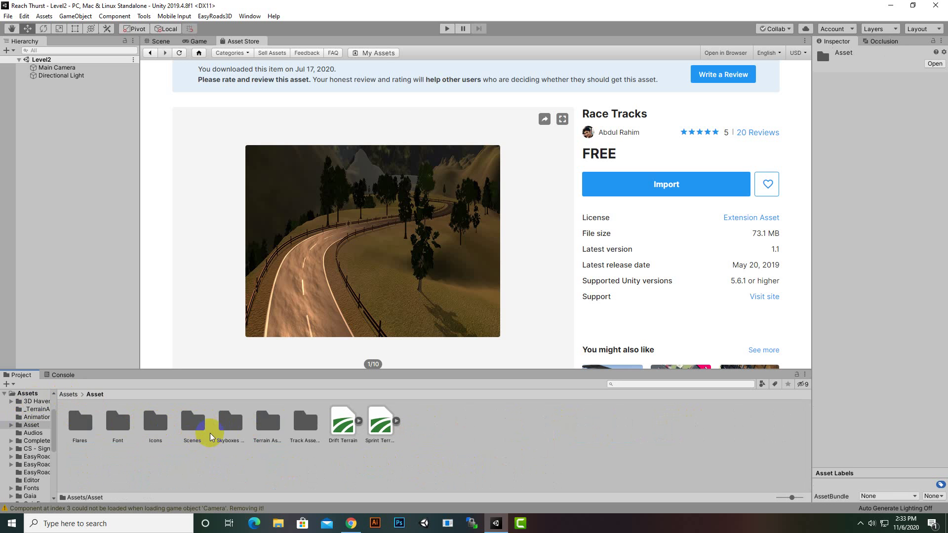
pyautogui.doubleClick(194, 424)
pyautogui.click(119, 418)
pyautogui.click(71, 418)
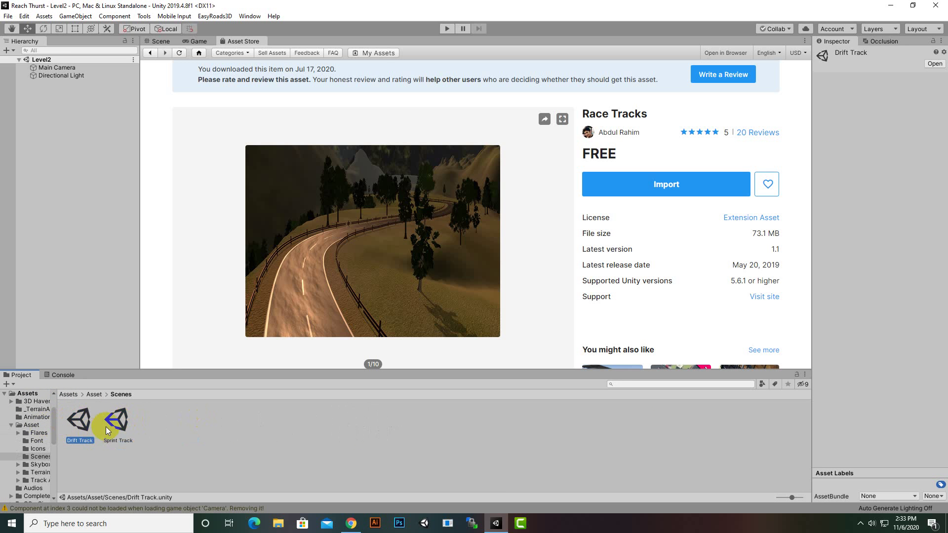
pyautogui.click(109, 424)
# Open Drift Track in the Scene view and frame a red-and-white curb piece up close
pyautogui.click(79, 429)
pyautogui.click(166, 42)
pyautogui.scroll(2, 500, 305)
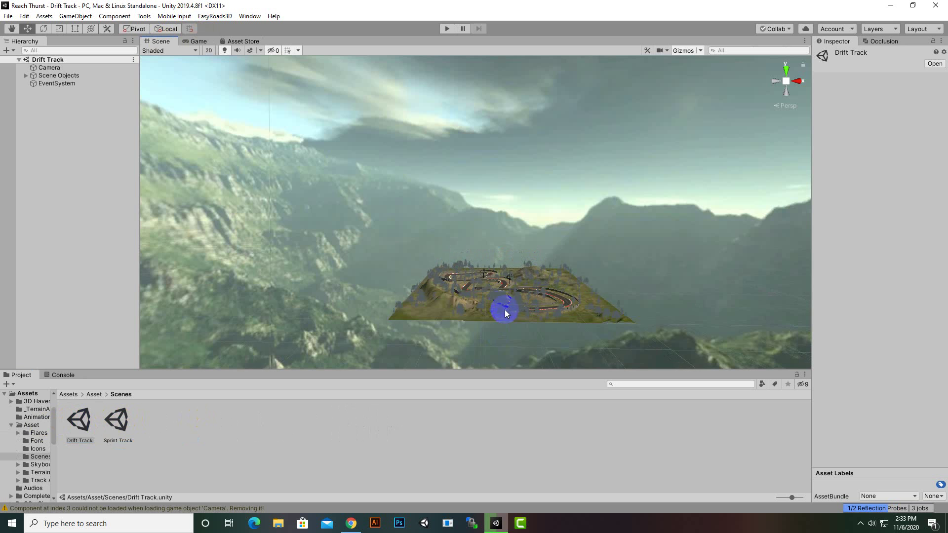
pyautogui.scroll(3, 504, 310)
pyautogui.scroll(3, 507, 312)
pyautogui.scroll(2, 509, 315)
pyautogui.scroll(3, 508, 315)
pyautogui.scroll(2, 462, 318)
pyautogui.scroll(2, 464, 322)
pyautogui.scroll(2, 468, 325)
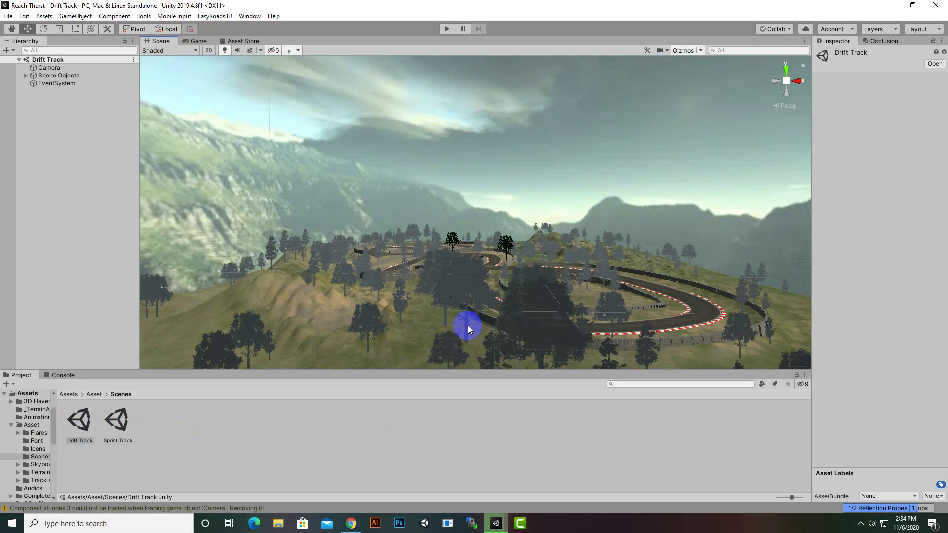
pyautogui.scroll(2, 467, 325)
pyautogui.scroll(2, 467, 325)
pyautogui.scroll(2, 468, 326)
pyautogui.scroll(1, 467, 326)
pyautogui.scroll(2, 467, 329)
pyautogui.scroll(2, 482, 317)
pyautogui.scroll(2, 489, 315)
pyautogui.scroll(1, 517, 315)
pyautogui.scroll(-1, 516, 315)
pyautogui.scroll(-1, 483, 297)
pyautogui.scroll(-1, 475, 284)
pyautogui.scroll(1, 654, 292)
pyautogui.scroll(1, 652, 291)
pyautogui.scroll(2, 717, 341)
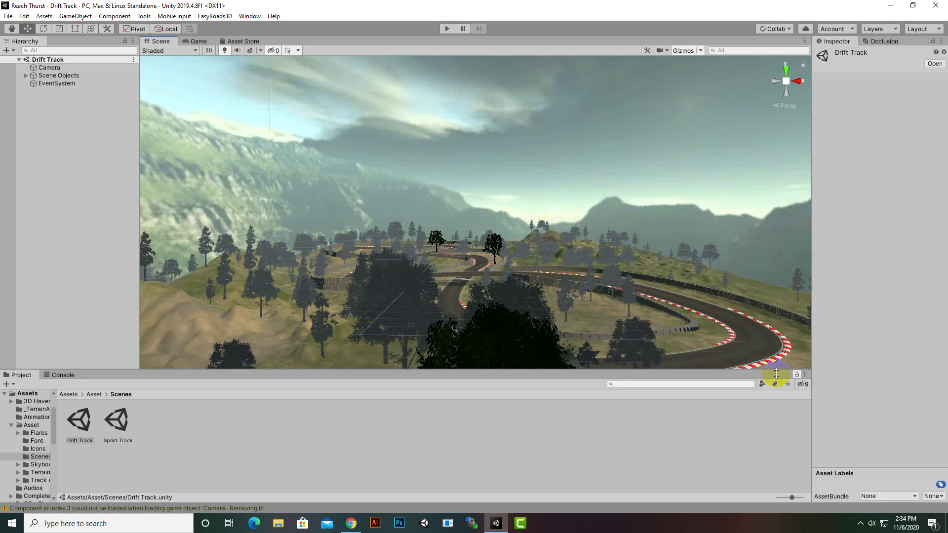
pyautogui.click(729, 342)
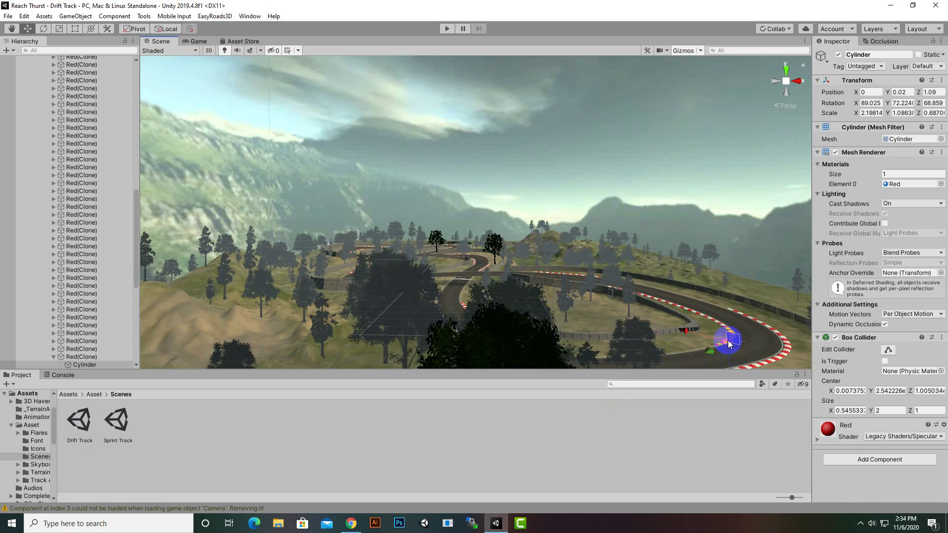
pyautogui.press('f')
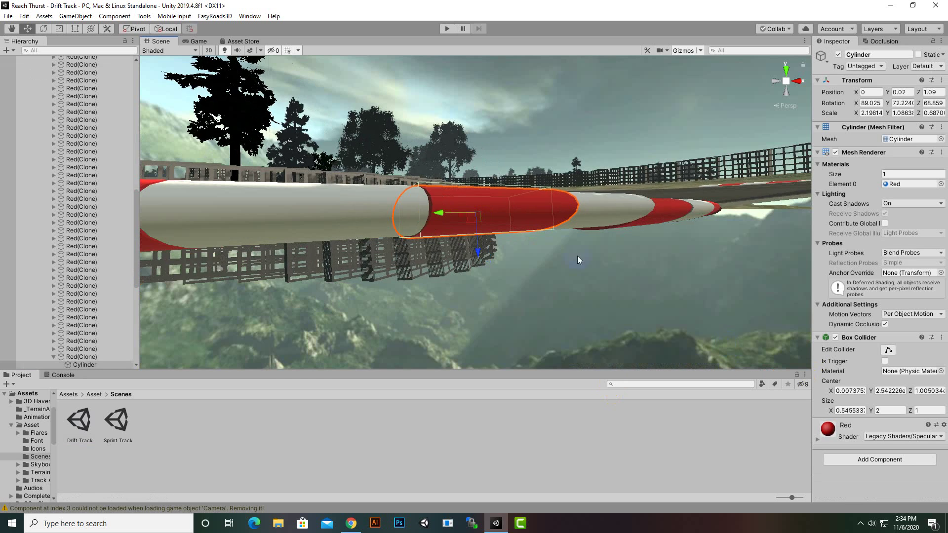
pyautogui.moveTo(530, 279); pyautogui.dragTo(602, 347, button='middle')
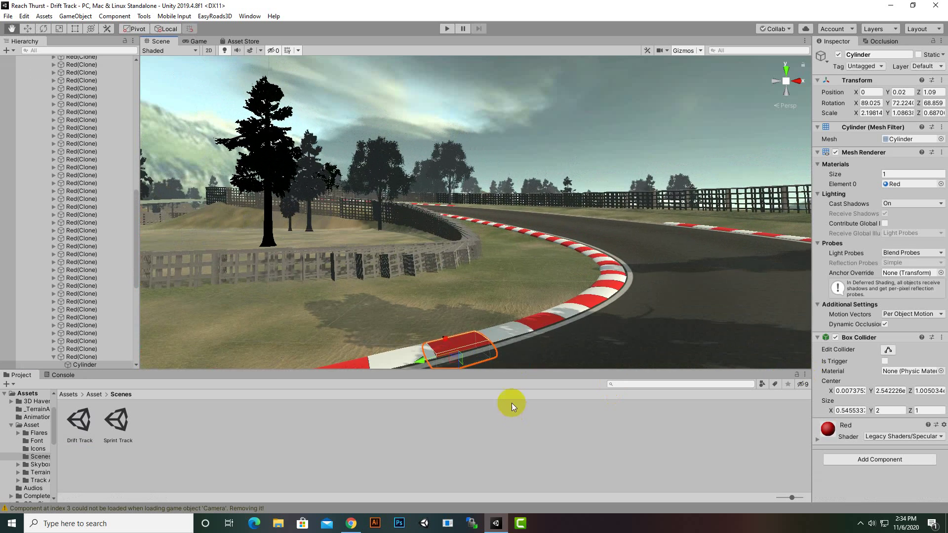
pyautogui.scroll(-3, 601, 343)
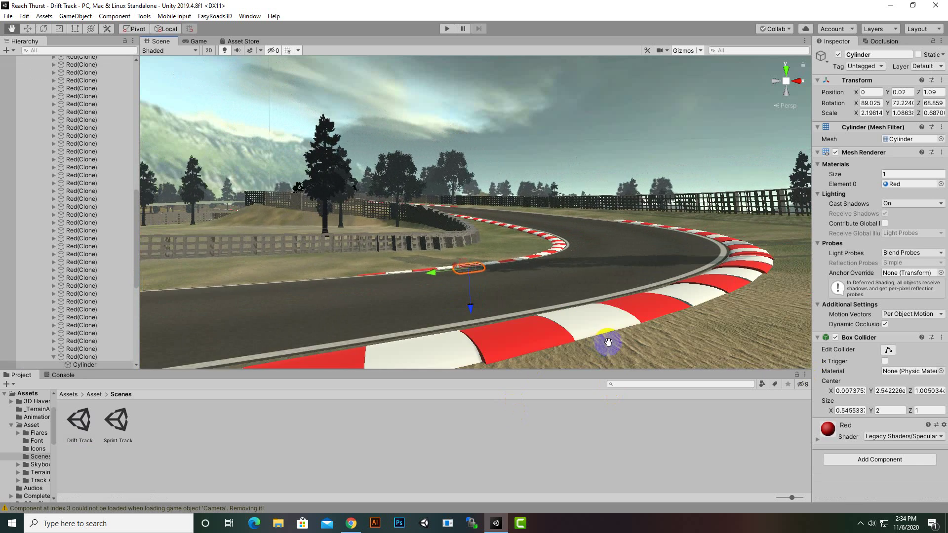
pyautogui.moveTo(602, 344)
pyautogui.mouseDown(button='middle')
pyautogui.moveTo(796, 393)
pyautogui.moveTo(527, 338)
pyautogui.mouseUp(button='middle')
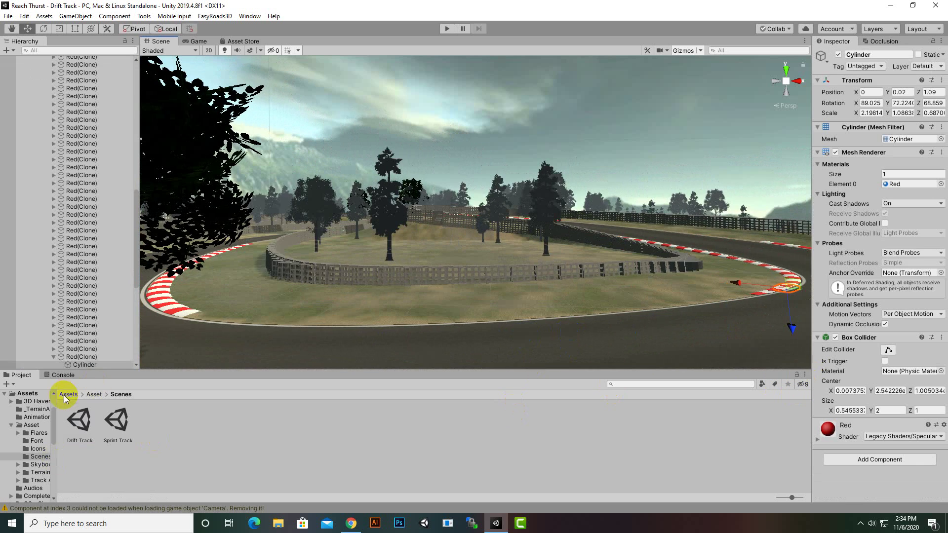
# Delete Level2.unity from the Assets > Scenes folder
pyautogui.click(65, 394)
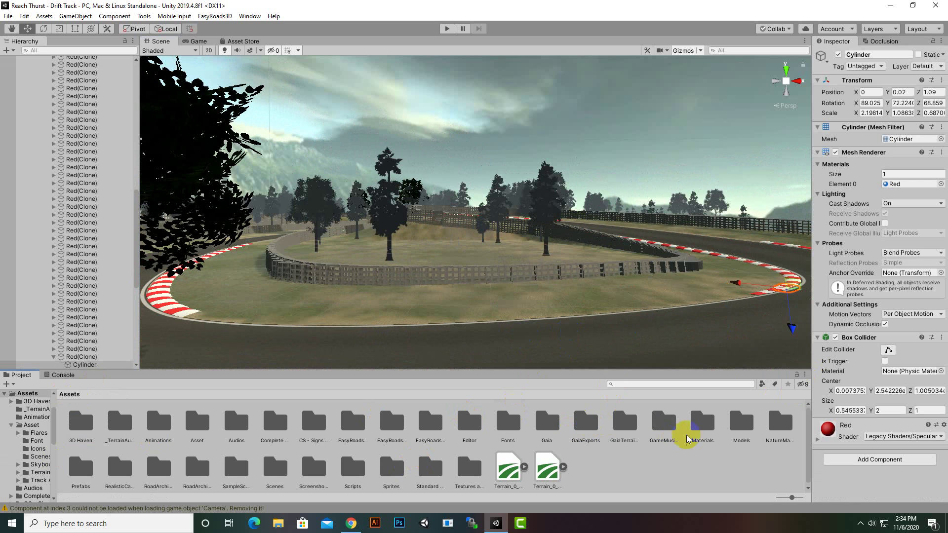
pyautogui.doubleClick(284, 467)
pyautogui.rightClick(117, 433)
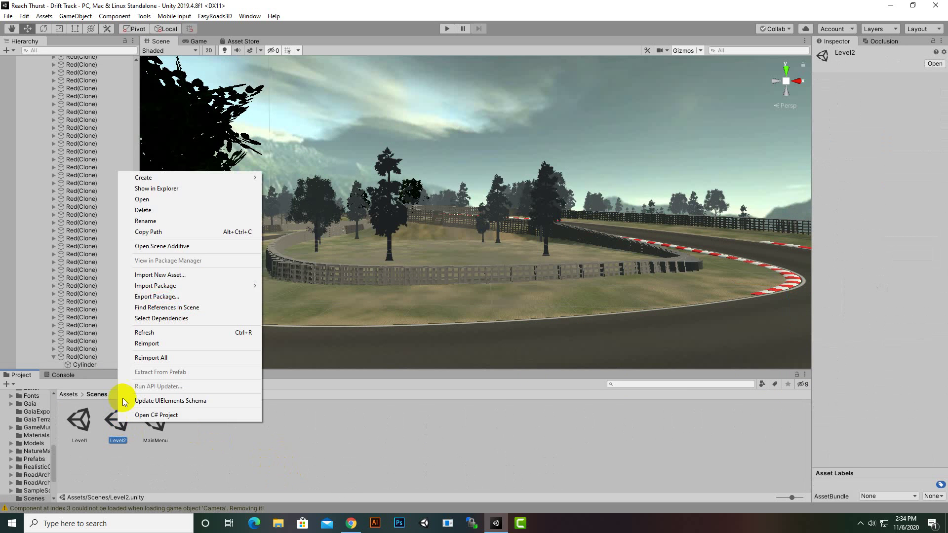
pyautogui.click(165, 212)
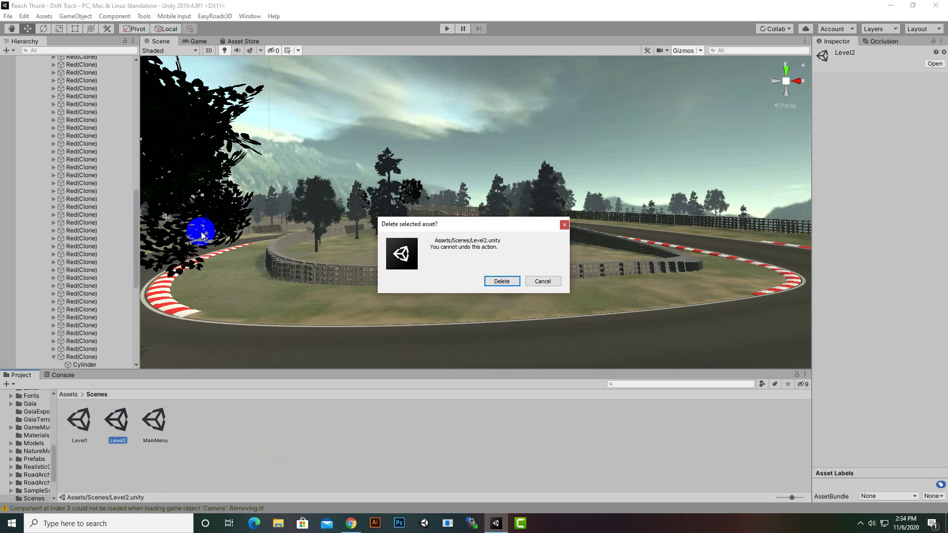
pyautogui.click(494, 279)
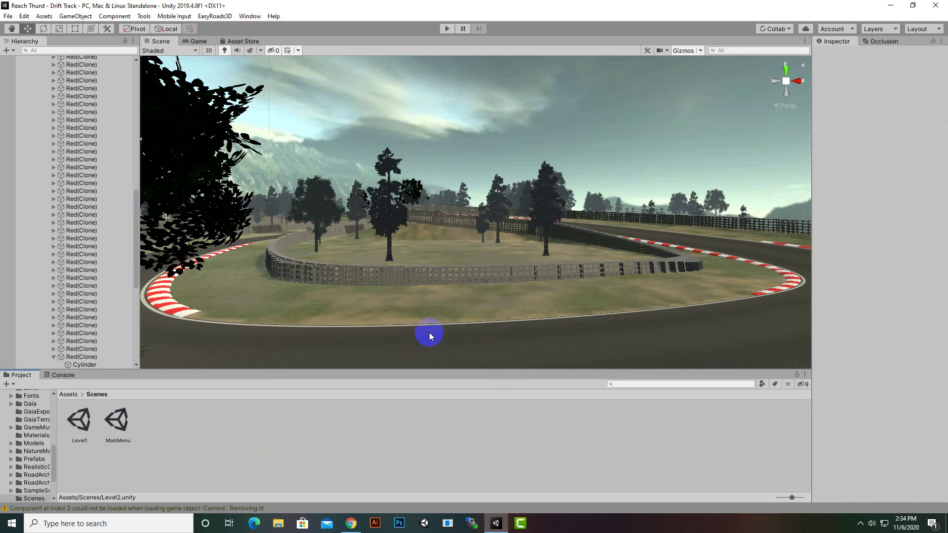
# Save the current scene as 'Level2' in the Scenes folder with File > Save As
pyautogui.click(7, 18)
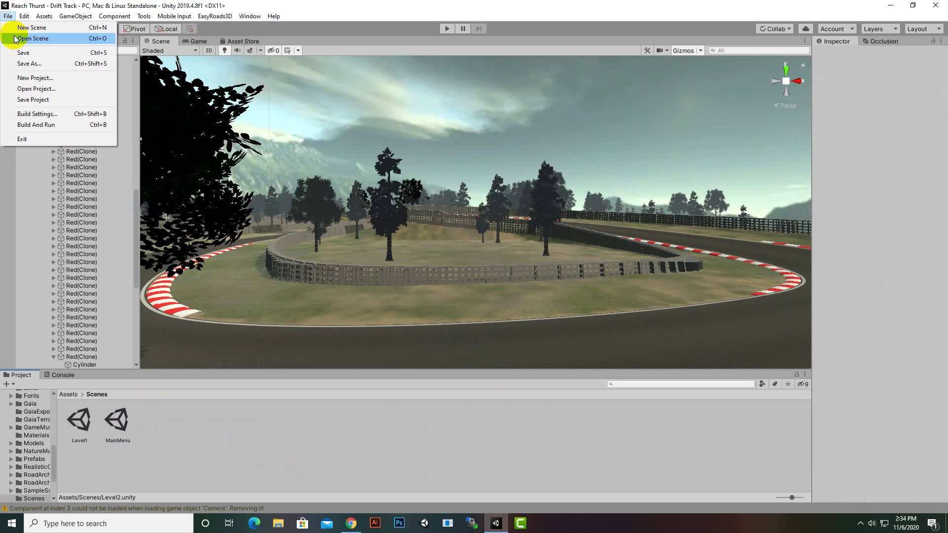
pyautogui.click(28, 63)
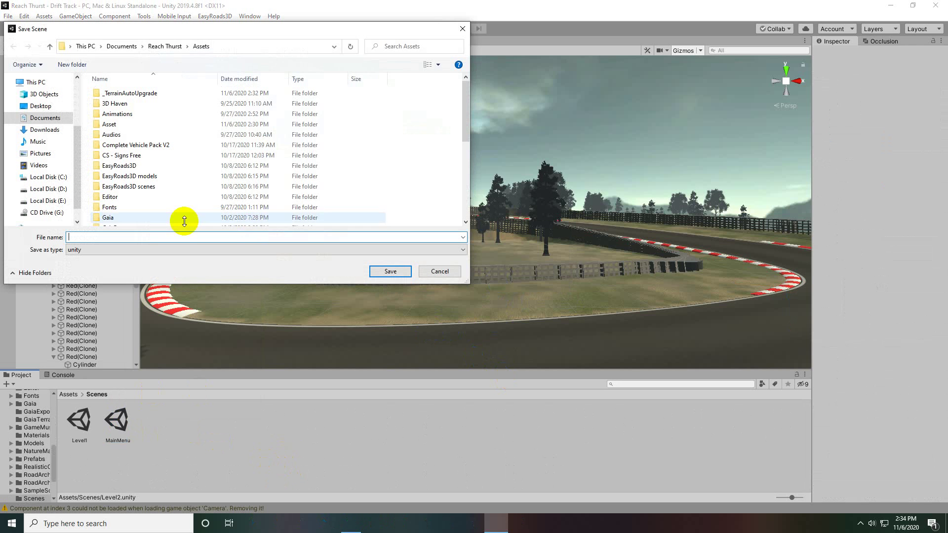
pyautogui.scroll(-5, 135, 194)
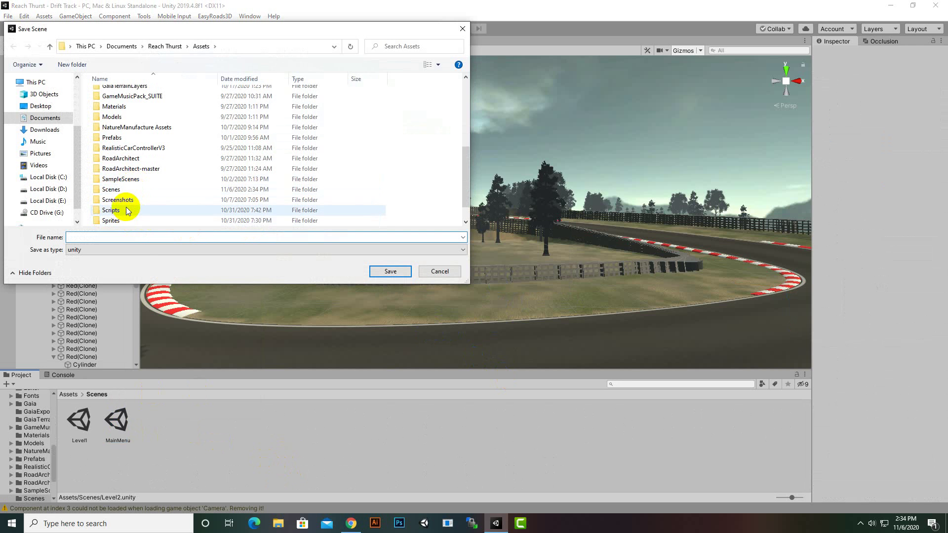
pyautogui.doubleClick(121, 196)
pyautogui.click(102, 236)
pyautogui.write('Le')
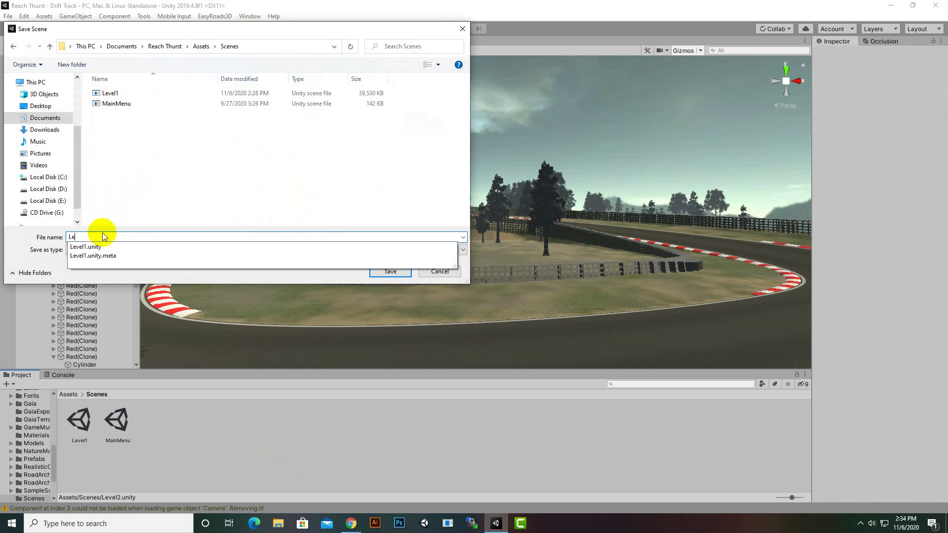
pyautogui.write('vel2')
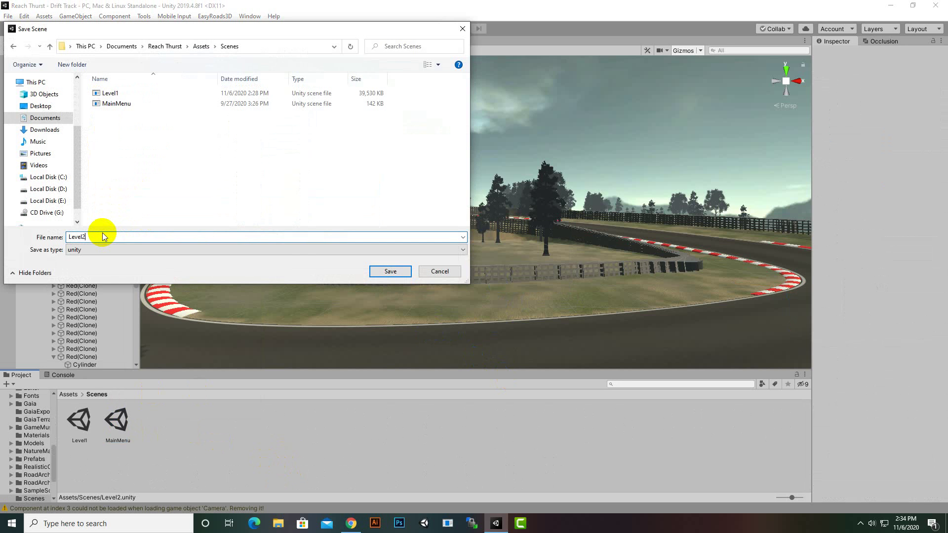
pyautogui.press('Return')
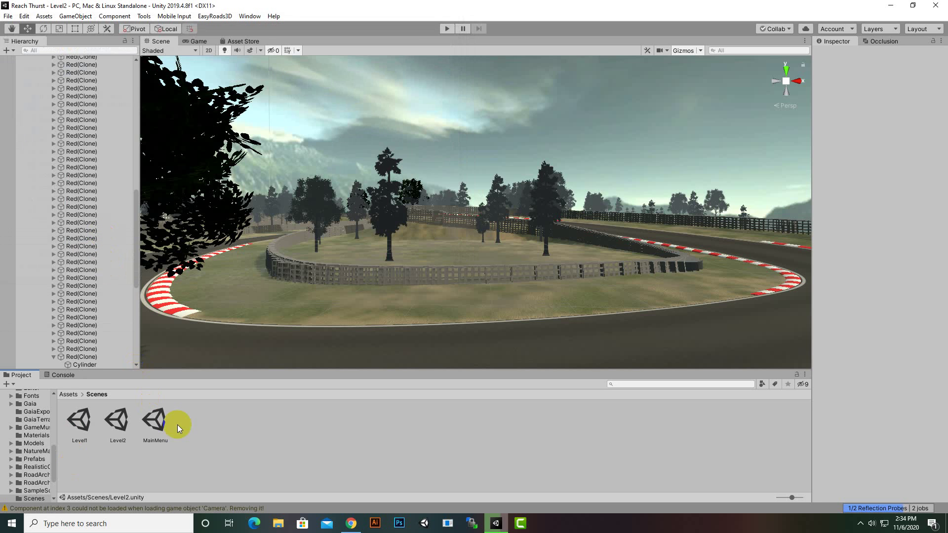
pyautogui.scroll(3, 126, 163)
pyautogui.scroll(3, 124, 177)
pyautogui.scroll(10, 124, 177)
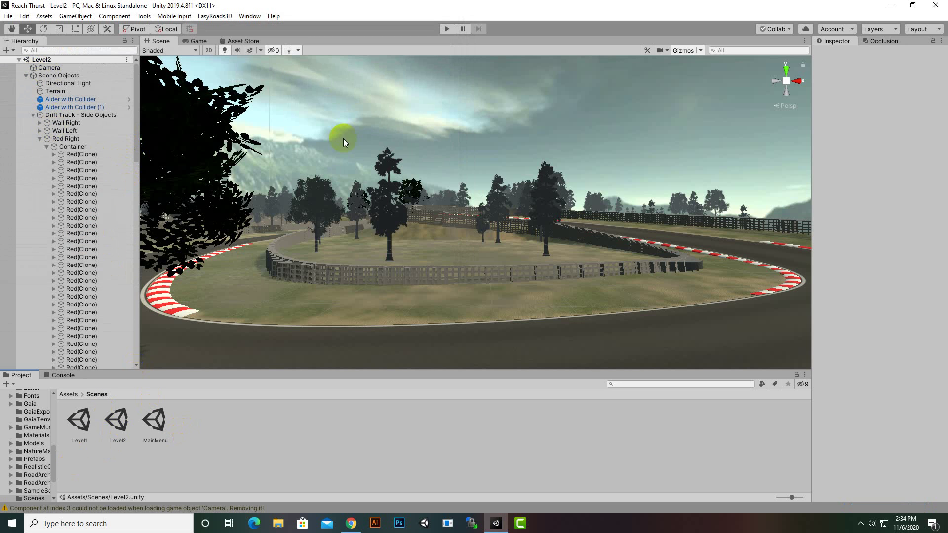
# Delete the existing Camera, then collapse and select Drift Track - Side Objects
pyautogui.click(50, 67)
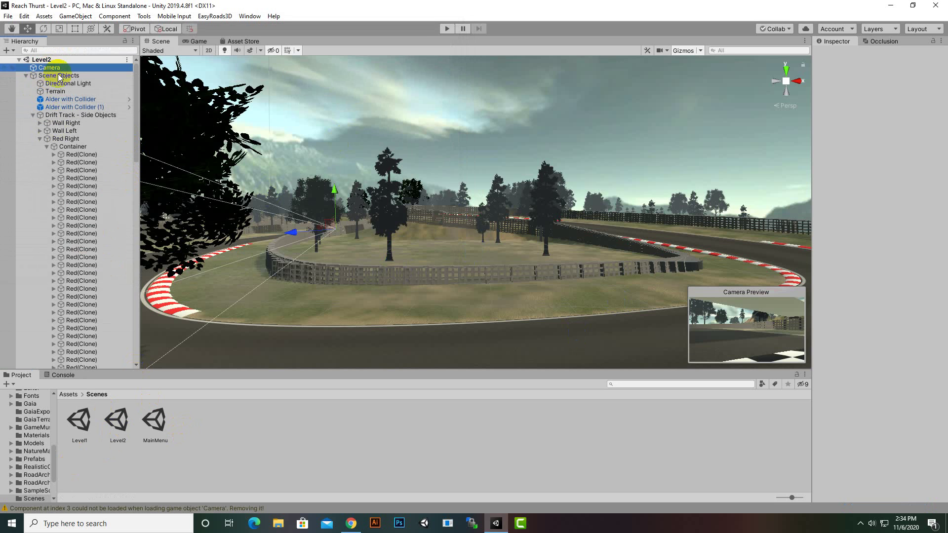
pyautogui.scroll(3, 361, 257)
pyautogui.scroll(2, 365, 276)
pyautogui.press('Delete')
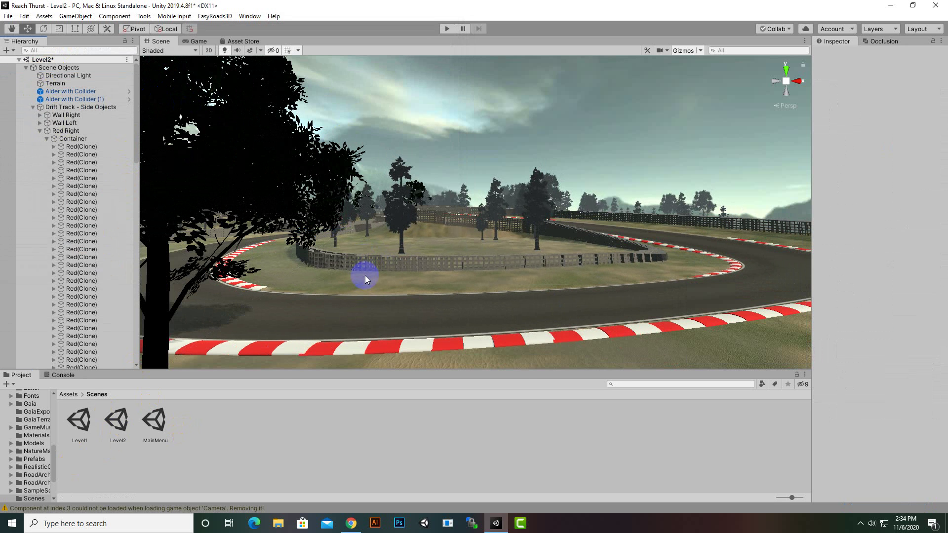
pyautogui.click(30, 107)
pyautogui.click(33, 107)
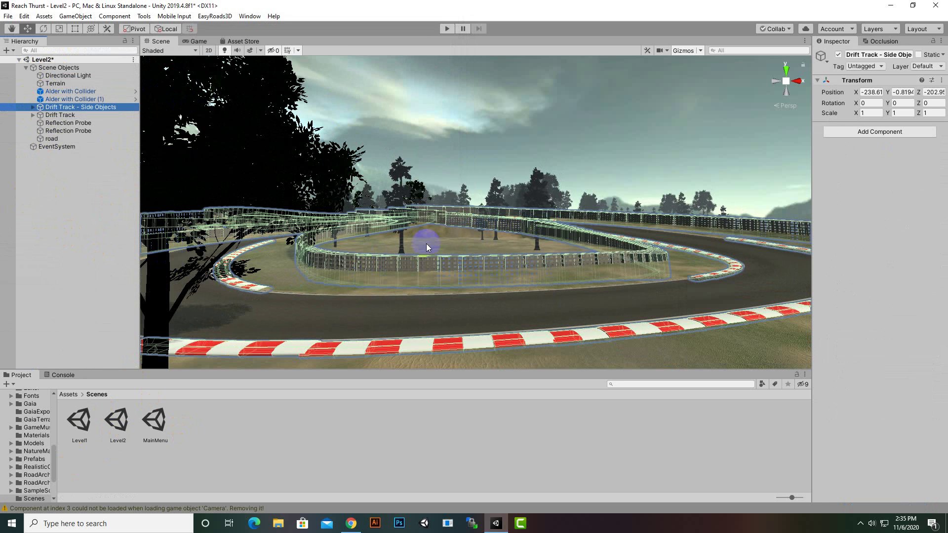
pyautogui.scroll(-5, 536, 306)
pyautogui.moveTo(554, 258)
pyautogui.mouseDown(button='middle')
pyautogui.moveTo(524, 352)
pyautogui.moveTo(473, 300)
pyautogui.moveTo(544, 337)
pyautogui.mouseUp(button='middle')
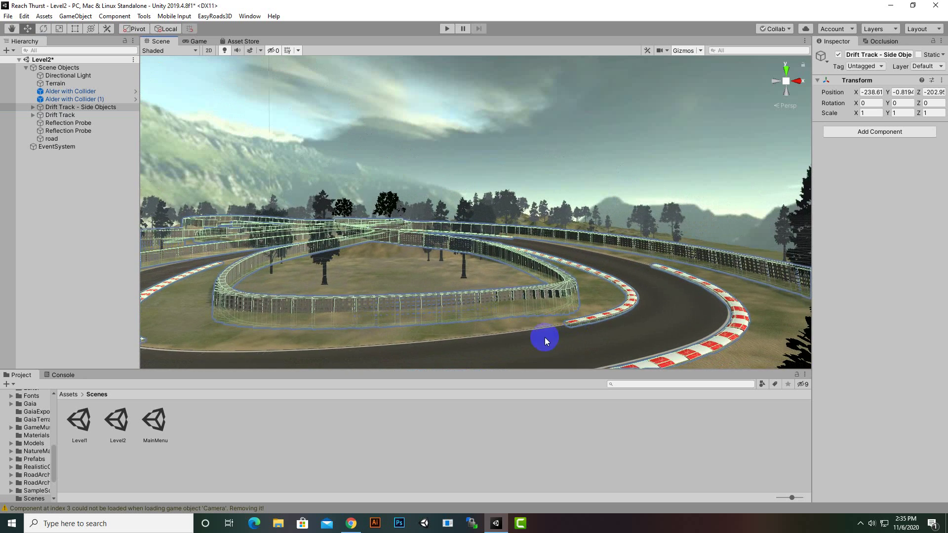
pyautogui.scroll(-2, 545, 337)
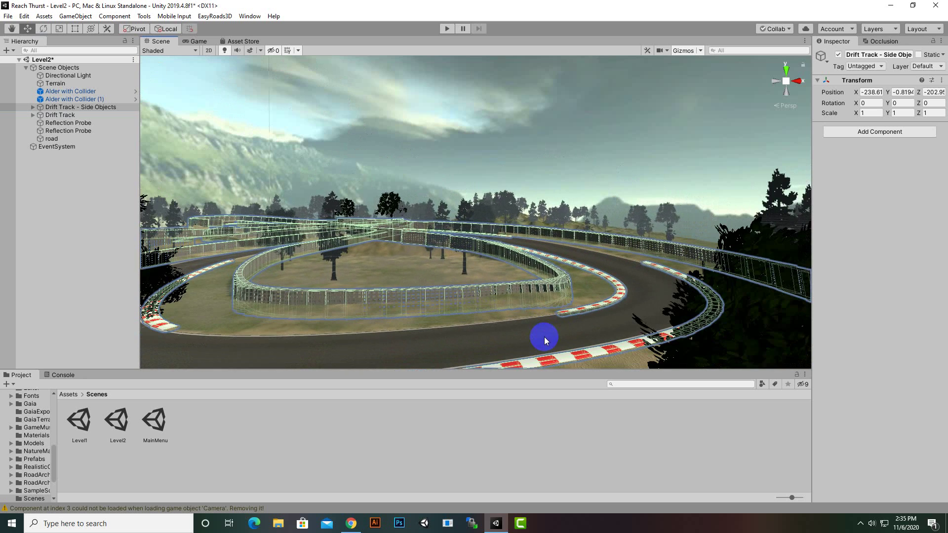
# Browse from Assets into RealisticCarControllerV3 > Prefabs > Vehicles and select the SedanPlayerCar prefab
pyautogui.click(71, 395)
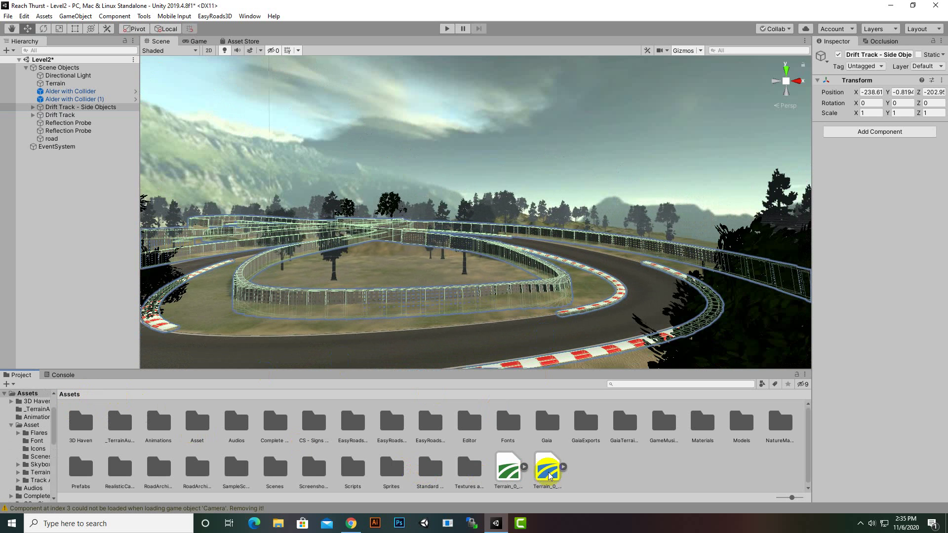
pyautogui.click(284, 436)
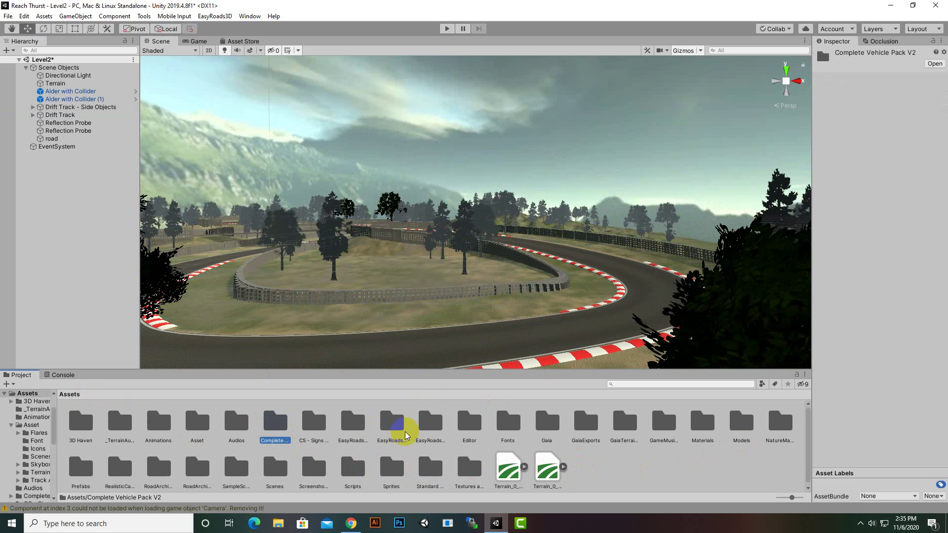
pyautogui.click(386, 425)
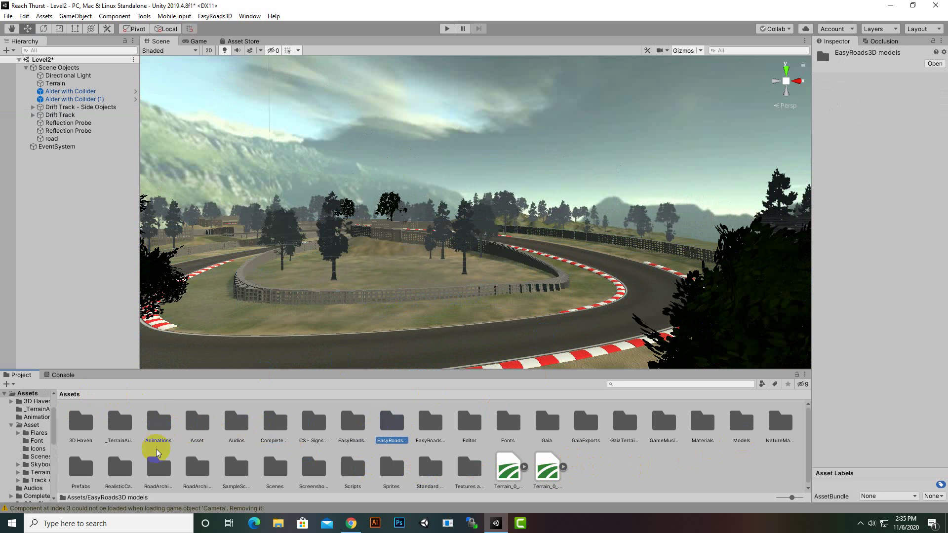
pyautogui.doubleClick(127, 463)
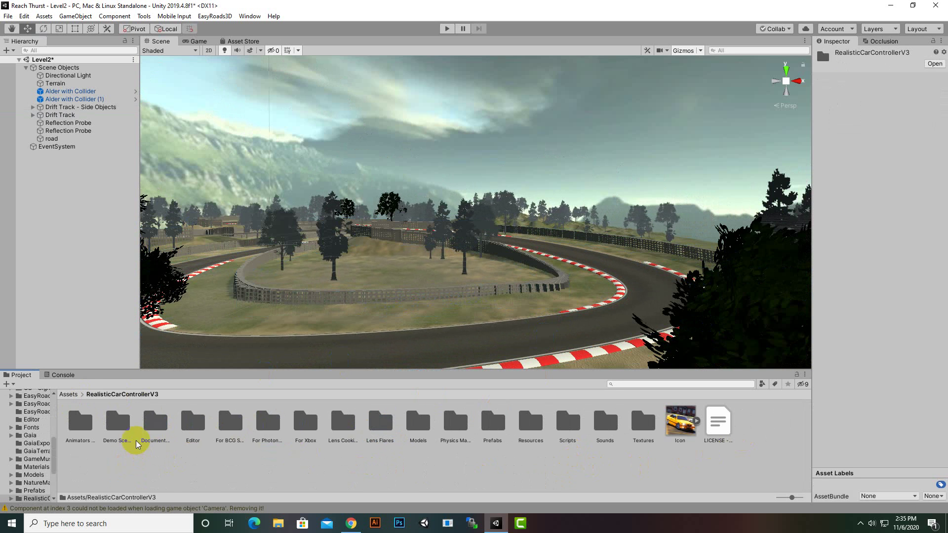
pyautogui.doubleClick(500, 429)
pyautogui.doubleClick(148, 428)
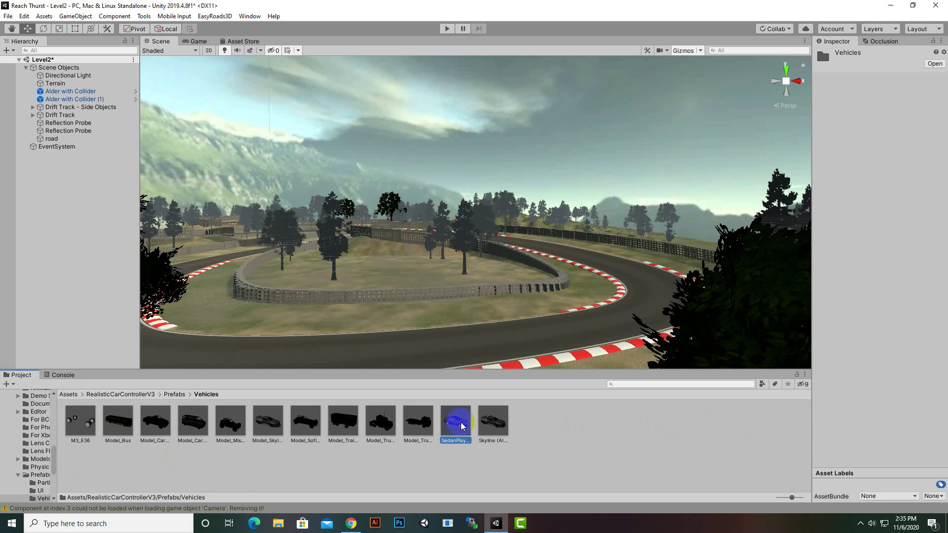
pyautogui.click(355, 455)
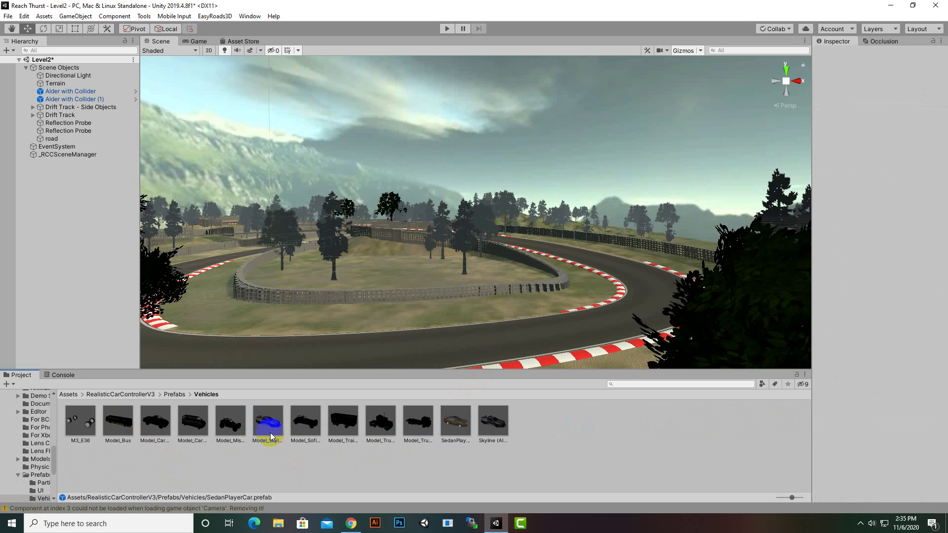
# Drag Model_Skyline into the scene, raise it above the road and turn it along the road
pyautogui.moveTo(269, 437); pyautogui.dragTo(522, 342)
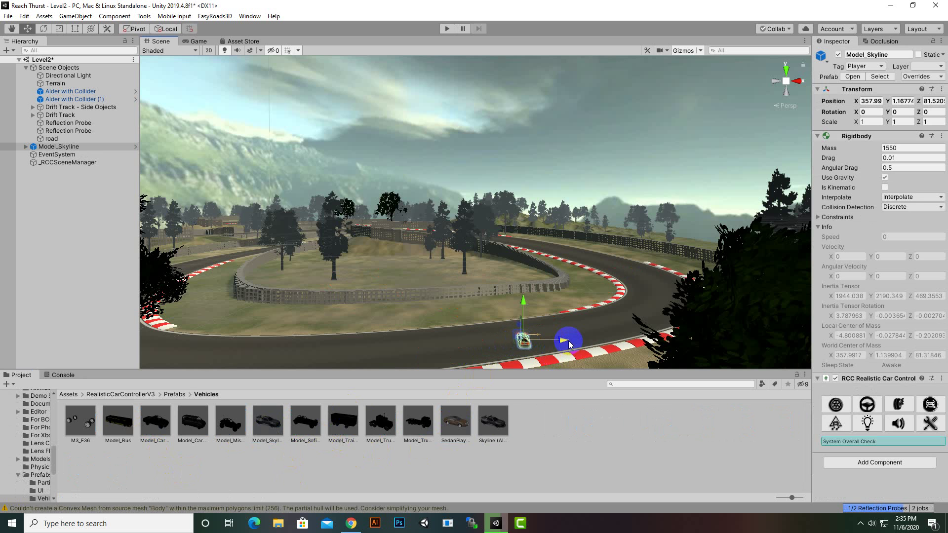
pyautogui.press('f')
pyautogui.scroll(3, 512, 290)
pyautogui.scroll(3, 511, 290)
pyautogui.scroll(3, 516, 291)
pyautogui.scroll(3, 516, 291)
pyautogui.scroll(2, 459, 249)
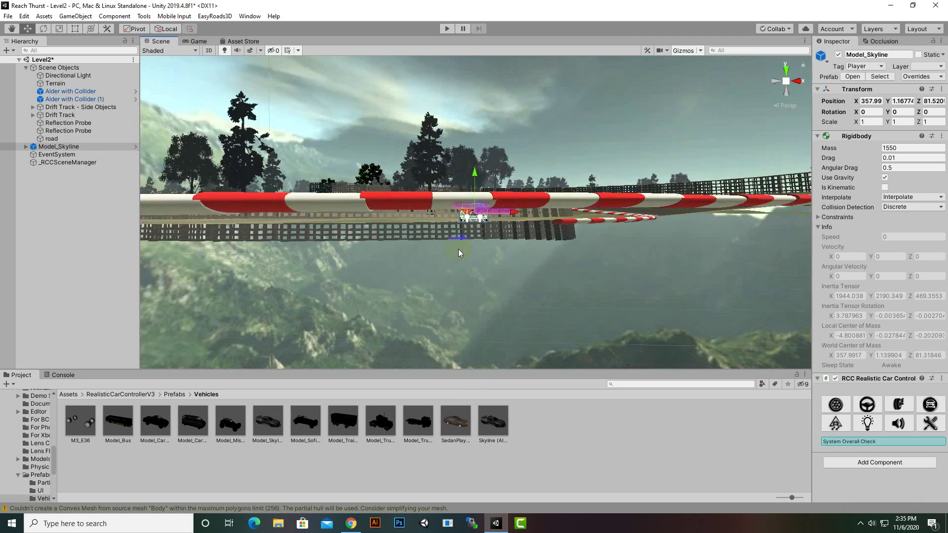
pyautogui.scroll(2, 459, 249)
pyautogui.scroll(2, 467, 246)
pyautogui.moveTo(466, 246)
pyautogui.mouseDown(button='middle')
pyautogui.moveTo(461, 380)
pyautogui.moveTo(464, 271)
pyautogui.mouseUp(button='middle')
pyautogui.moveTo(463, 270); pyautogui.dragTo(464, 226)
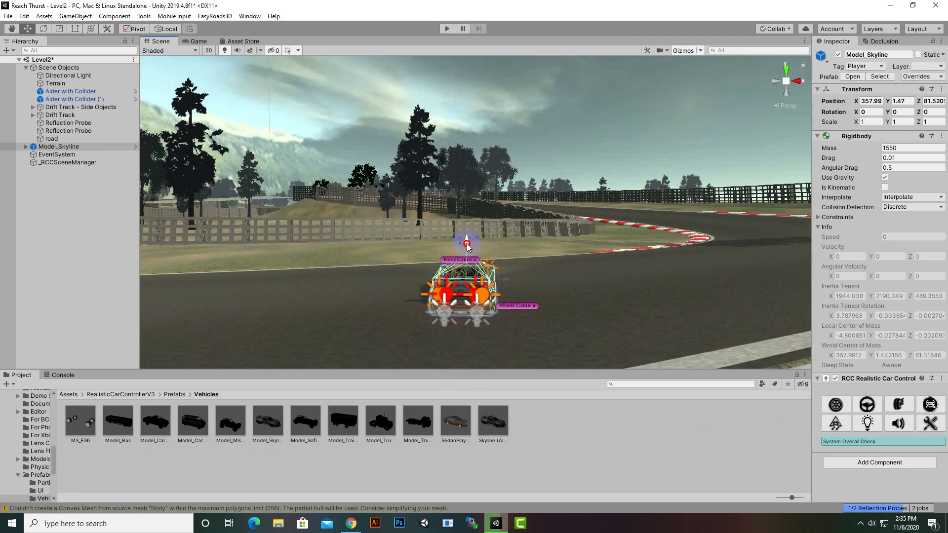
pyautogui.click(44, 28)
pyautogui.moveTo(503, 267)
pyautogui.mouseDown()
pyautogui.moveTo(461, 277)
pyautogui.moveTo(472, 329)
pyautogui.mouseUp()
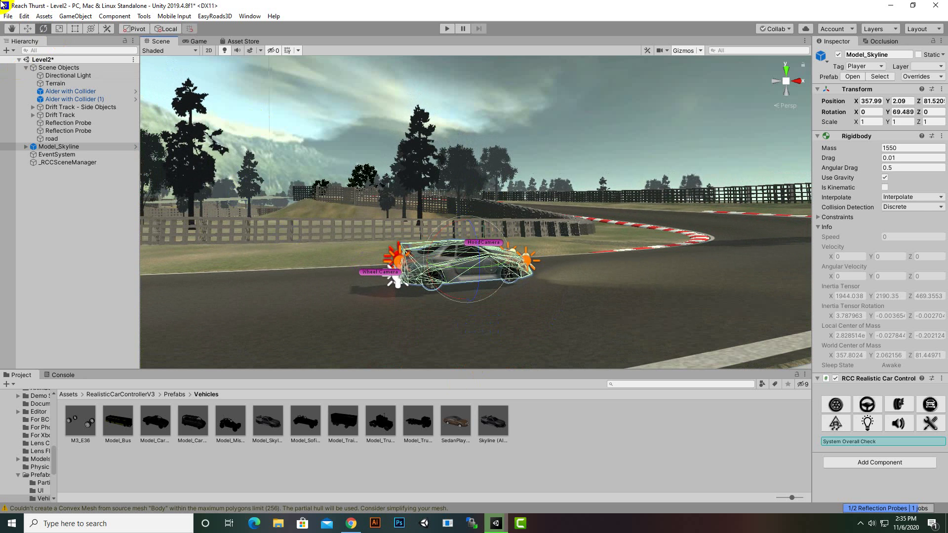
pyautogui.moveTo(775, 230); pyautogui.dragTo(408, 323, button='middle')
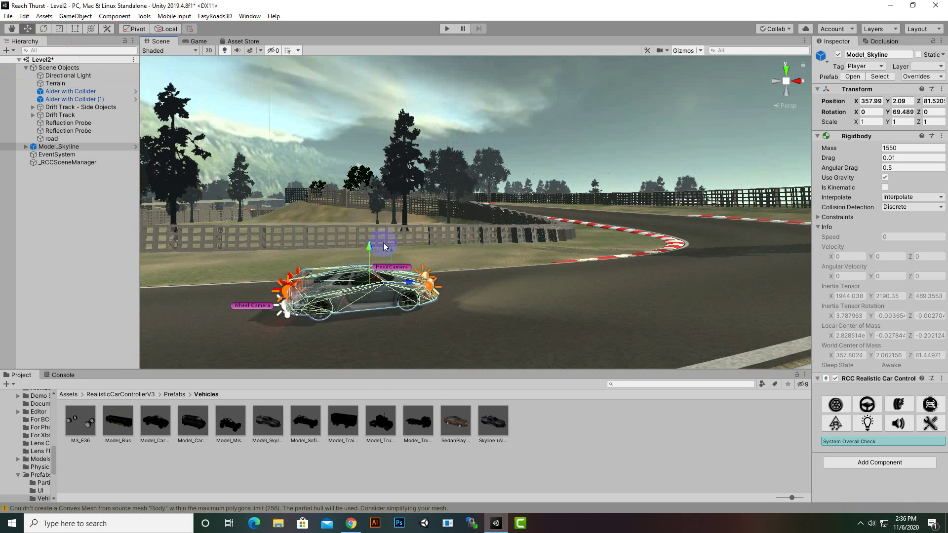
pyautogui.moveTo(375, 251); pyautogui.dragTo(371, 250)
pyautogui.scroll(-2, 385, 274)
pyautogui.scroll(-3, 394, 283)
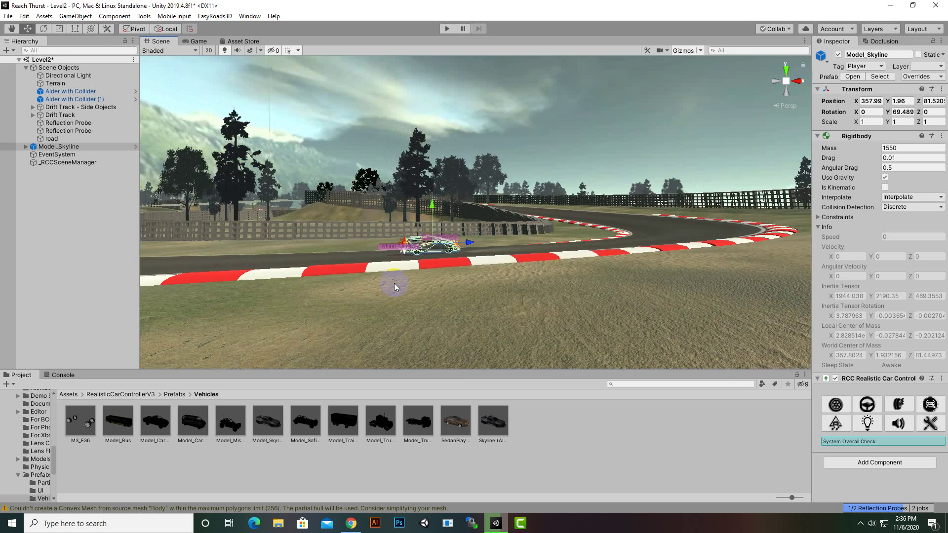
pyautogui.scroll(-3, 394, 282)
pyautogui.moveTo(393, 281)
pyautogui.keyDown('alt'); pyautogui.mouseDown()
pyautogui.moveTo(487, 386)
pyautogui.moveTo(467, 341)
pyautogui.moveTo(502, 271)
pyautogui.moveTo(470, 360)
pyautogui.moveTo(504, 291)
pyautogui.moveTo(504, 233)
pyautogui.moveTo(338, 331)
pyautogui.moveTo(439, 300)
pyautogui.mouseUp(); pyautogui.keyUp('alt')
pyautogui.scroll(-2, 439, 301)
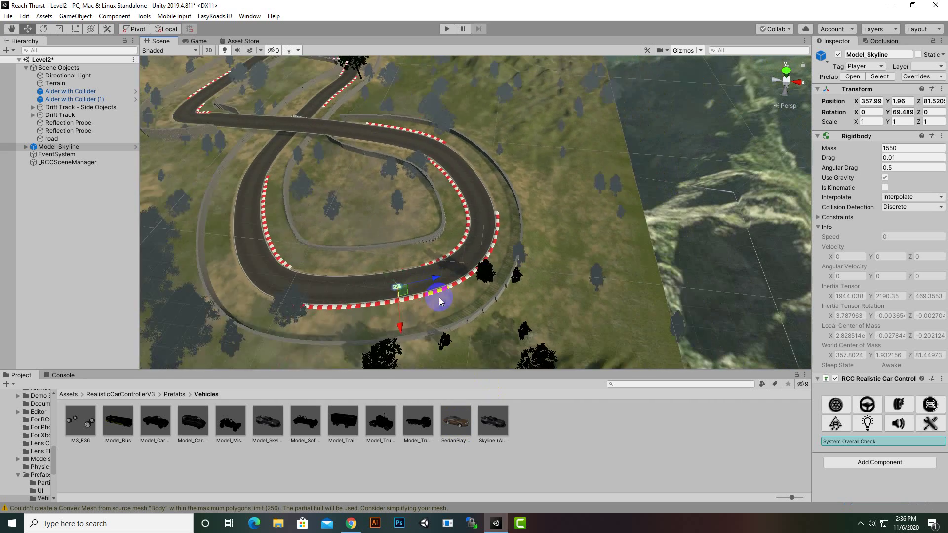
pyautogui.scroll(-3, 440, 299)
pyautogui.scroll(-3, 440, 298)
pyautogui.scroll(-2, 441, 298)
pyautogui.scroll(1, 441, 298)
pyautogui.scroll(2, 441, 298)
pyautogui.scroll(2, 441, 299)
pyautogui.scroll(2, 442, 300)
pyautogui.scroll(2, 441, 299)
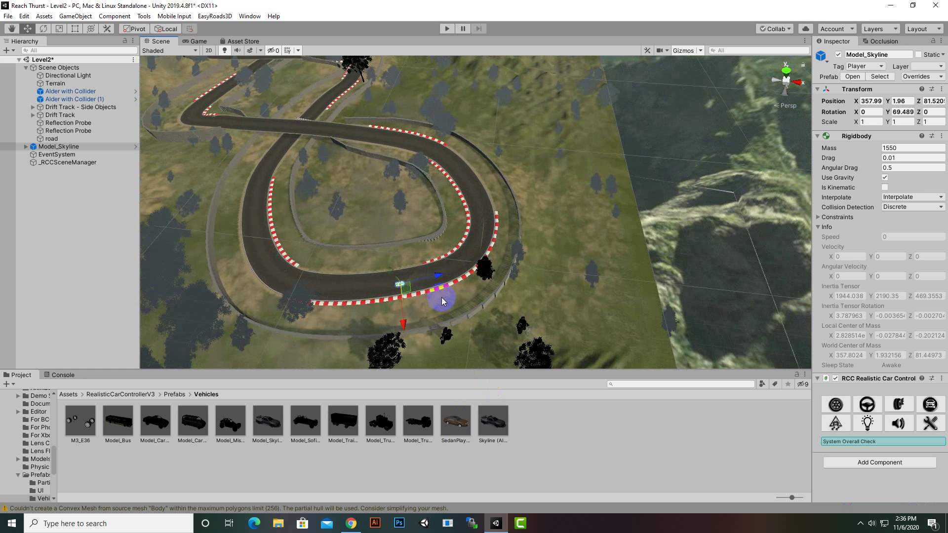
# Move the Skyline car to a new track spot and turn it to follow the curve
pyautogui.moveTo(441, 298)
pyautogui.mouseDown(button='middle')
pyautogui.moveTo(463, 261)
pyautogui.moveTo(491, 159)
pyautogui.moveTo(471, 255)
pyautogui.mouseUp(button='middle')
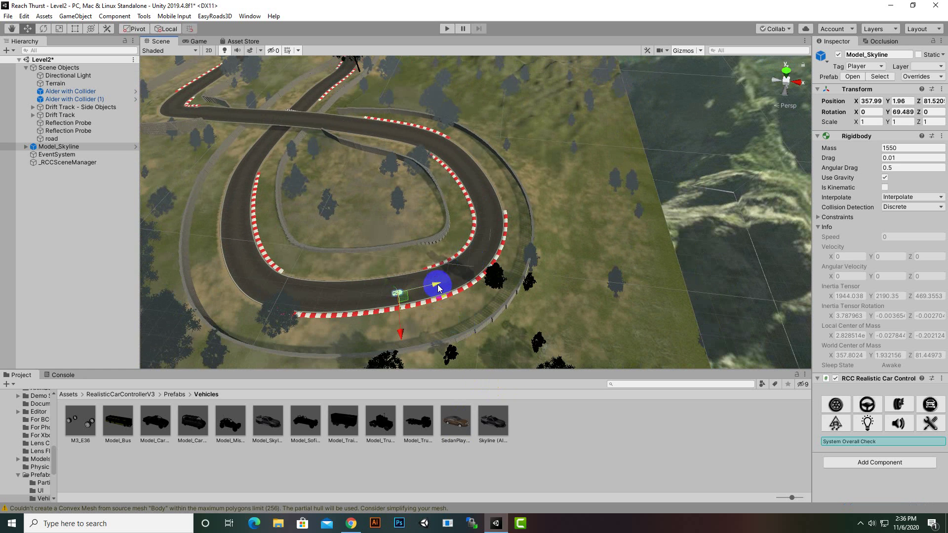
pyautogui.moveTo(437, 288)
pyautogui.mouseDown()
pyautogui.moveTo(524, 243)
pyautogui.moveTo(493, 186)
pyautogui.moveTo(472, 306)
pyautogui.moveTo(412, 146)
pyautogui.mouseUp()
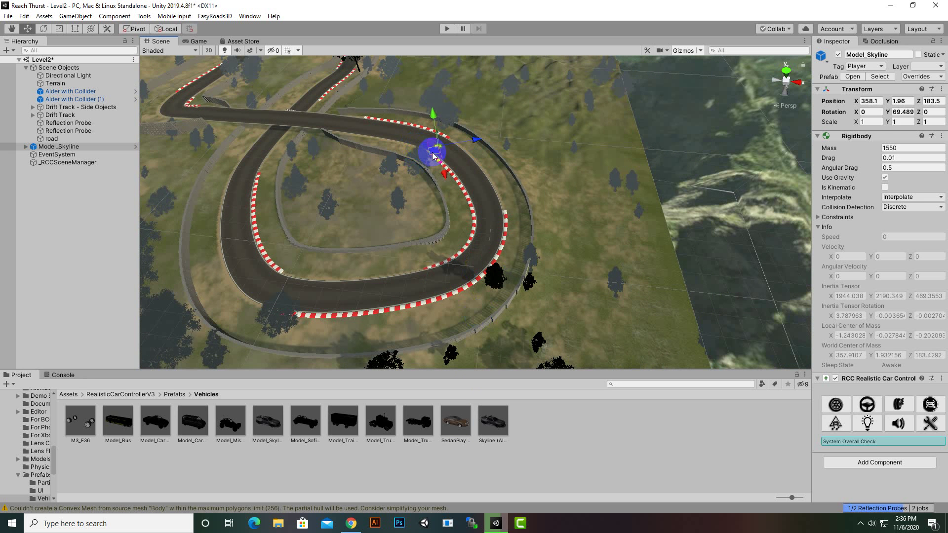
pyautogui.moveTo(436, 157)
pyautogui.mouseDown(button='middle')
pyautogui.moveTo(493, 321)
pyautogui.moveTo(423, 204)
pyautogui.mouseUp(button='middle')
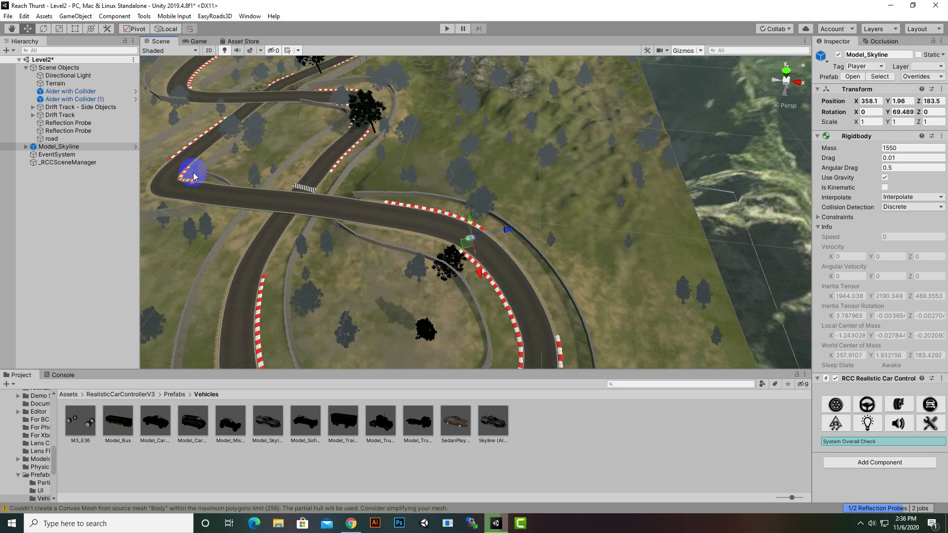
pyautogui.click(43, 28)
pyautogui.scroll(1, 555, 279)
pyautogui.scroll(1, 531, 285)
pyautogui.moveTo(522, 265); pyautogui.dragTo(662, 182)
pyautogui.scroll(2, 570, 238)
pyautogui.scroll(2, 568, 238)
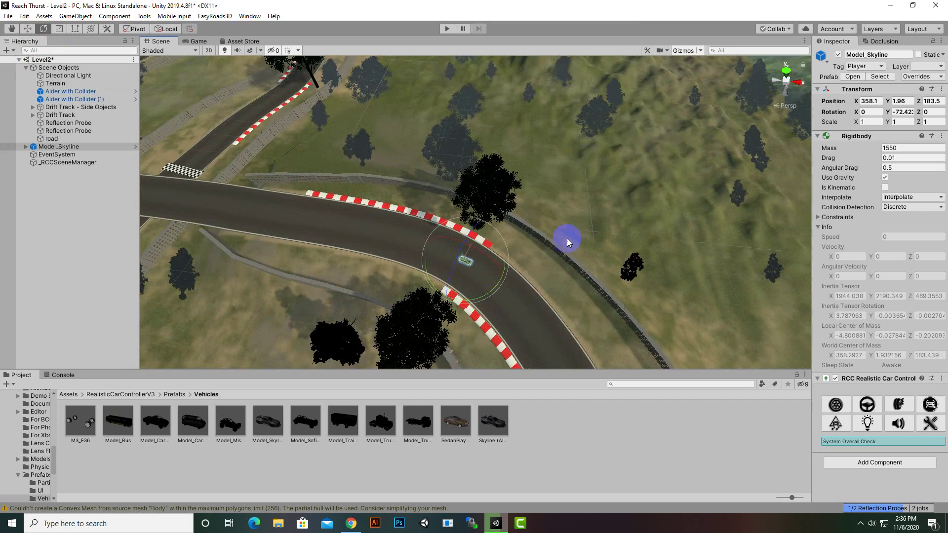
pyautogui.press('f')
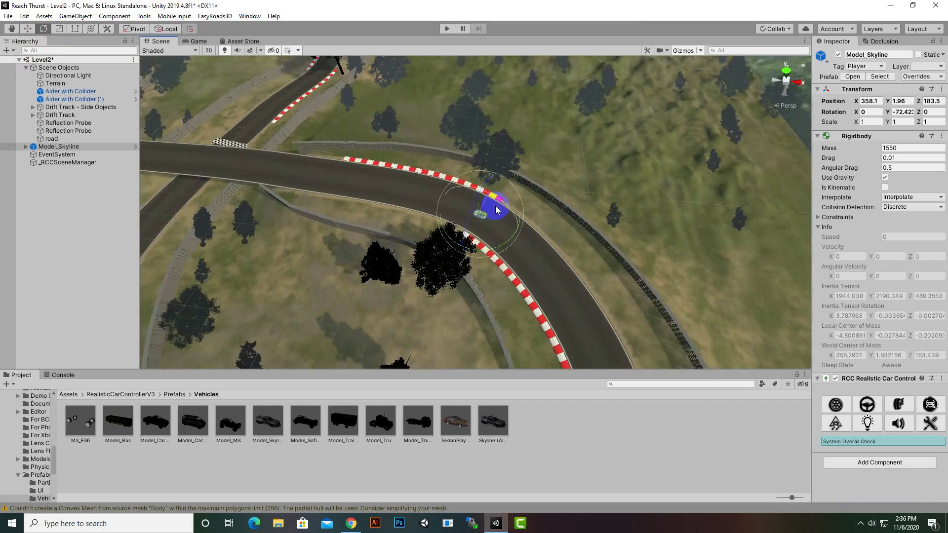
pyautogui.scroll(3, 495, 220)
pyautogui.scroll(2, 496, 221)
# Lift the car above the road surface and fine-tune its heading
pyautogui.moveTo(495, 221)
pyautogui.keyDown('alt'); pyautogui.mouseDown()
pyautogui.moveTo(609, 231)
pyautogui.moveTo(582, 165)
pyautogui.mouseUp(); pyautogui.keyUp('alt')
pyautogui.click(27, 29)
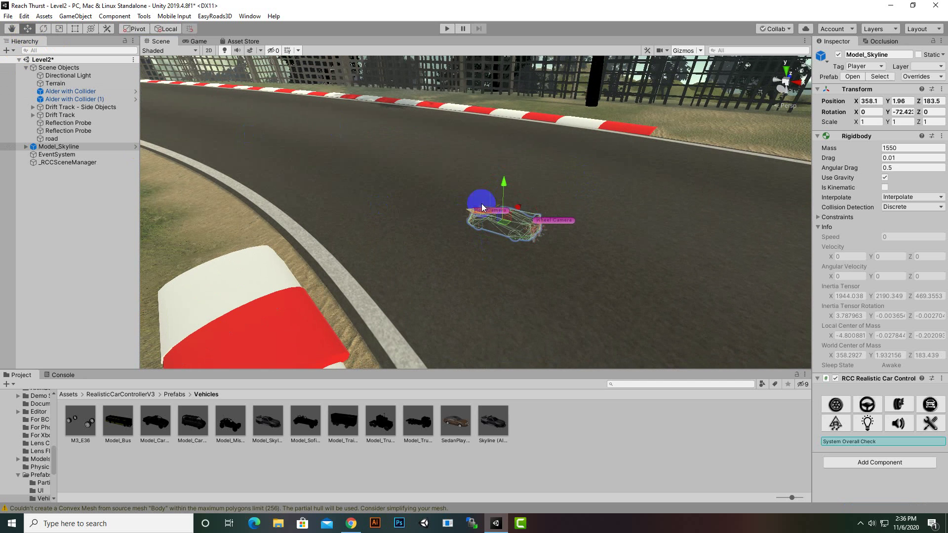
pyautogui.moveTo(499, 184)
pyautogui.mouseDown()
pyautogui.moveTo(505, 119)
pyautogui.moveTo(509, 193)
pyautogui.moveTo(455, 233)
pyautogui.mouseUp()
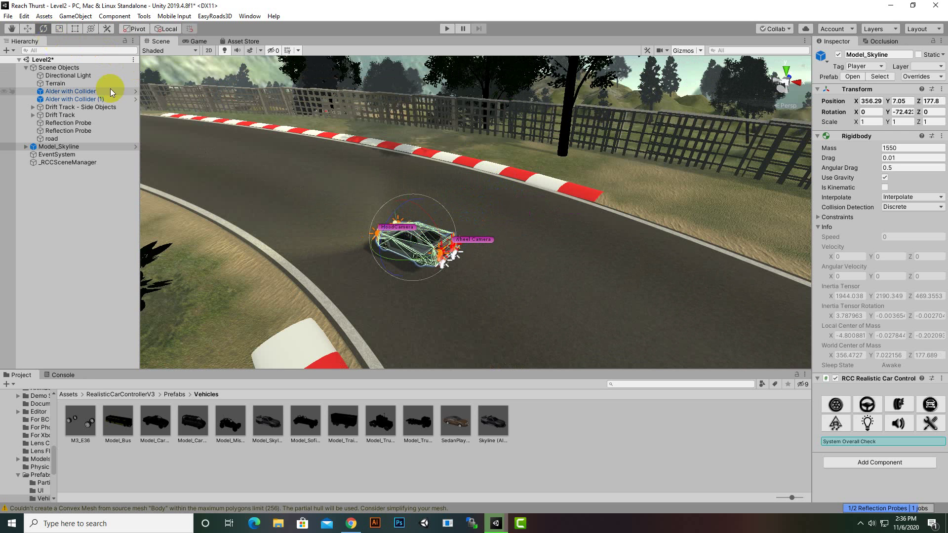
pyautogui.moveTo(285, 212)
pyautogui.keyDown('alt'); pyautogui.mouseDown()
pyautogui.moveTo(384, 278)
pyautogui.moveTo(404, 268)
pyautogui.mouseUp(); pyautogui.keyUp('alt')
pyautogui.moveTo(404, 268)
pyautogui.mouseDown(button='middle')
pyautogui.moveTo(478, 223)
pyautogui.moveTo(464, 256)
pyautogui.moveTo(307, 302)
pyautogui.mouseUp(button='middle')
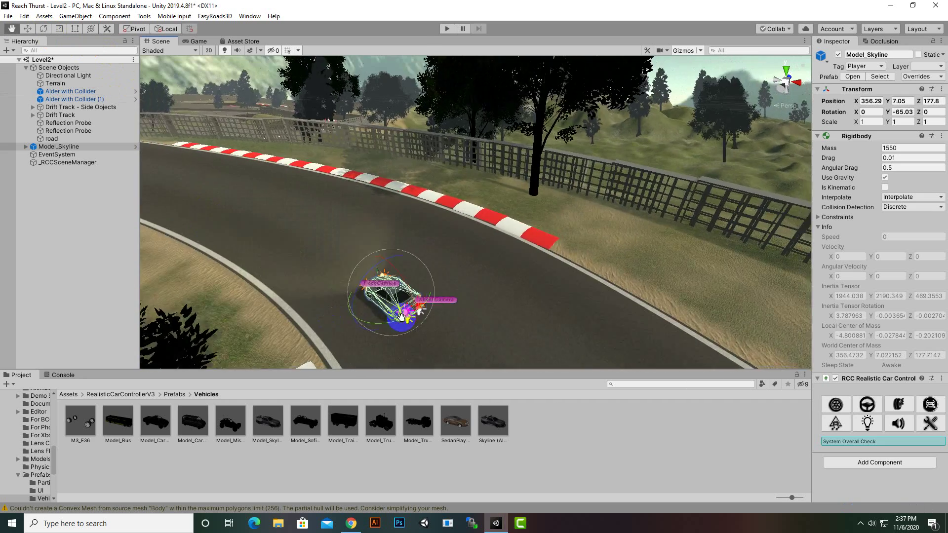
pyautogui.moveTo(307, 301)
pyautogui.mouseDown(button='middle')
pyautogui.moveTo(504, 296)
pyautogui.moveTo(444, 305)
pyautogui.mouseUp(button='middle')
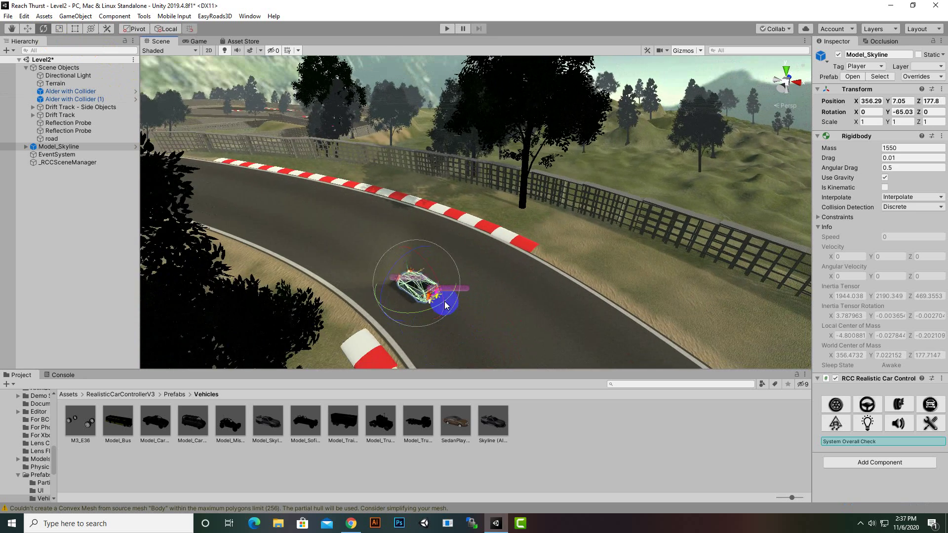
pyautogui.moveTo(445, 305); pyautogui.dragTo(496, 292, button='middle')
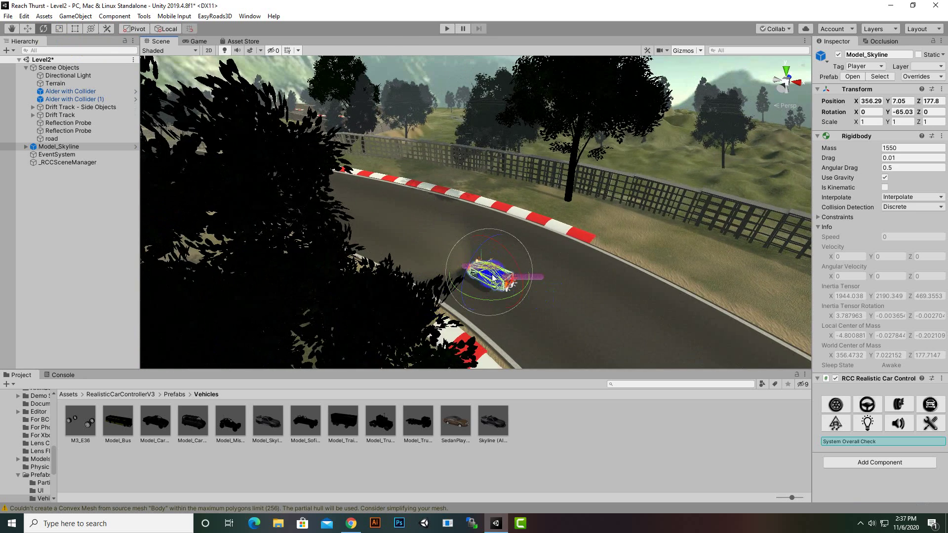
pyautogui.keyDown('alt'); pyautogui.moveTo(494, 277); pyautogui.dragTo(489, 271); pyautogui.keyUp('alt')
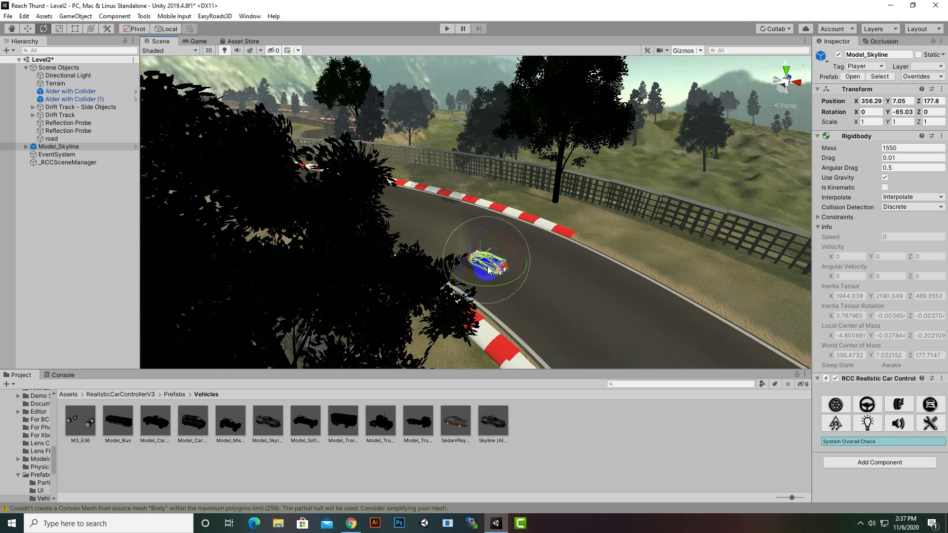
# Add RCCCamera to Level2, assign Model_Skyline as its Player Vehicle, and preview the Game view
pyautogui.click(177, 394)
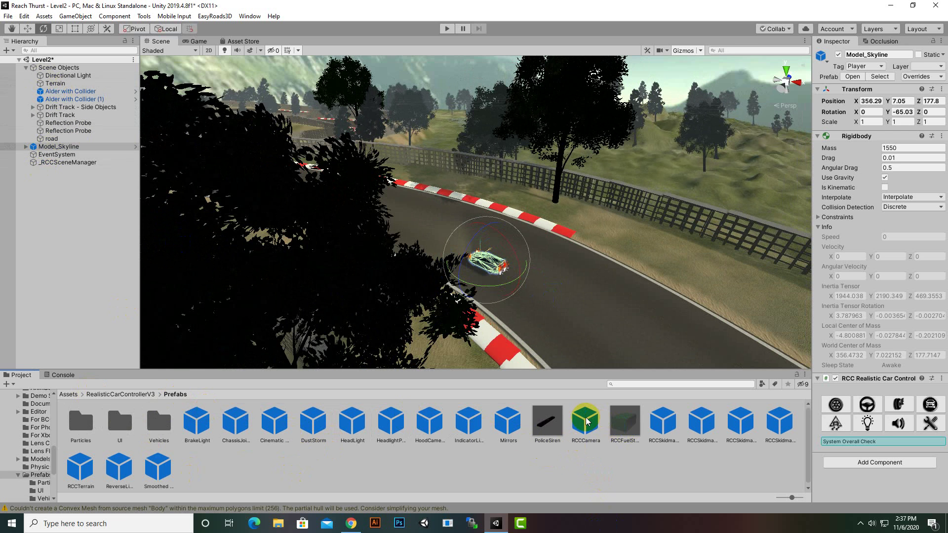
pyautogui.moveTo(585, 422); pyautogui.dragTo(83, 269)
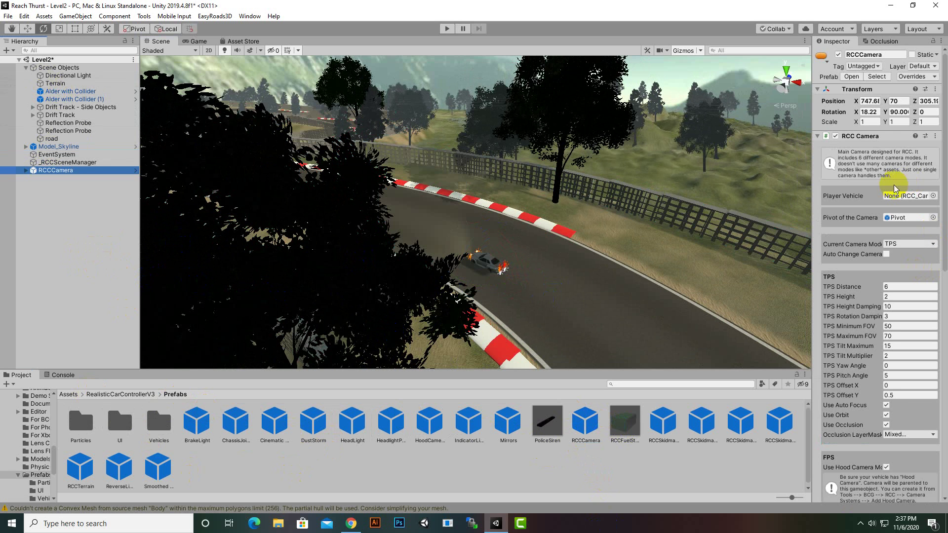
pyautogui.moveTo(69, 147); pyautogui.dragTo(895, 199)
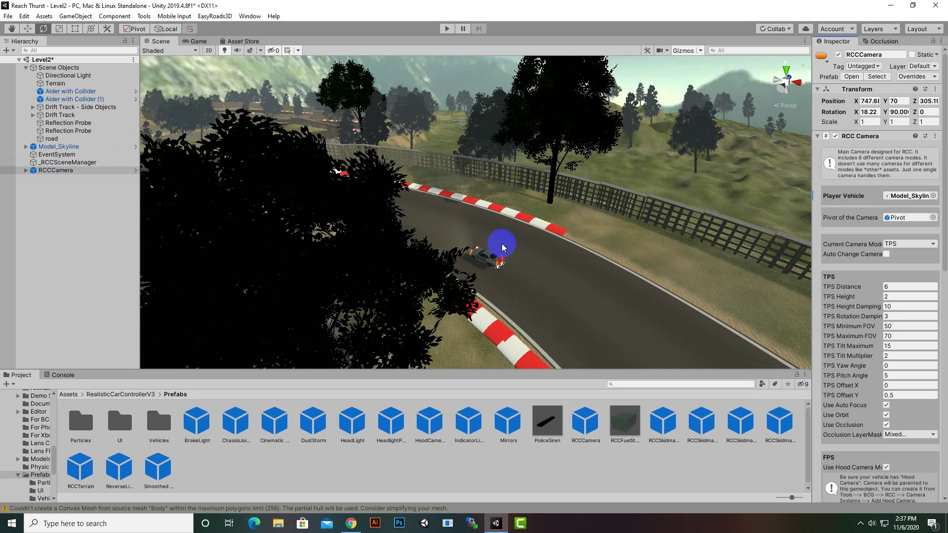
pyautogui.press('q')
pyautogui.press('e')
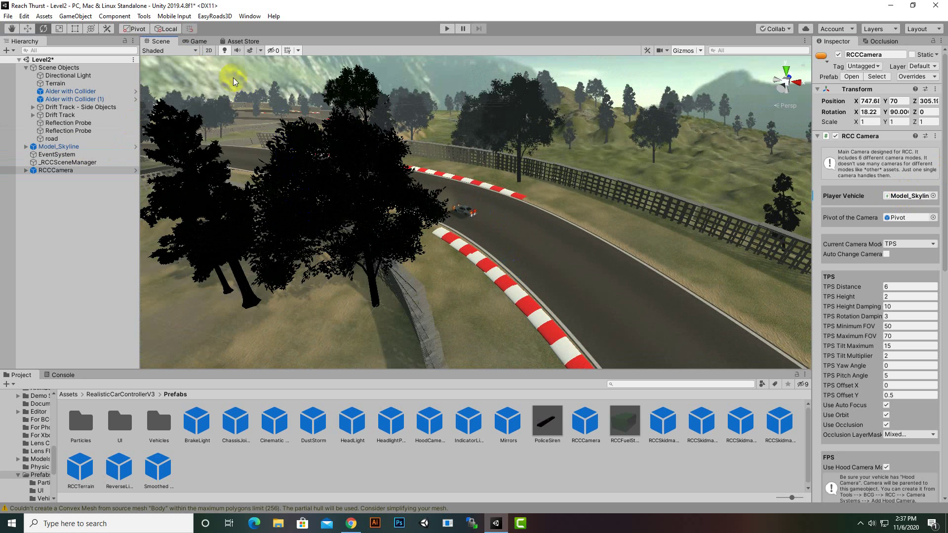
pyautogui.click(196, 41)
# Drag the RCCCanvas prefab from Prefabs > UI into the Hierarchy and frame it
pyautogui.click(160, 41)
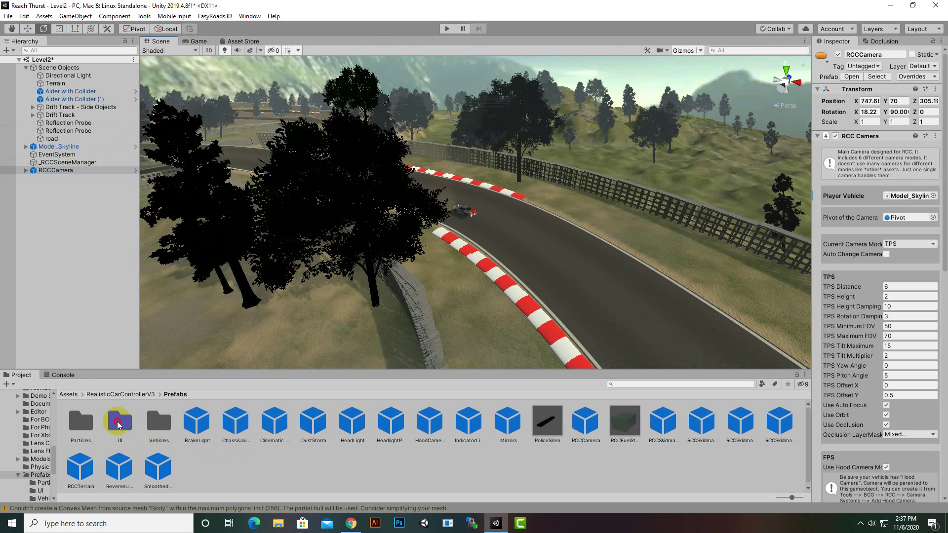
pyautogui.doubleClick(120, 422)
pyautogui.click(76, 428)
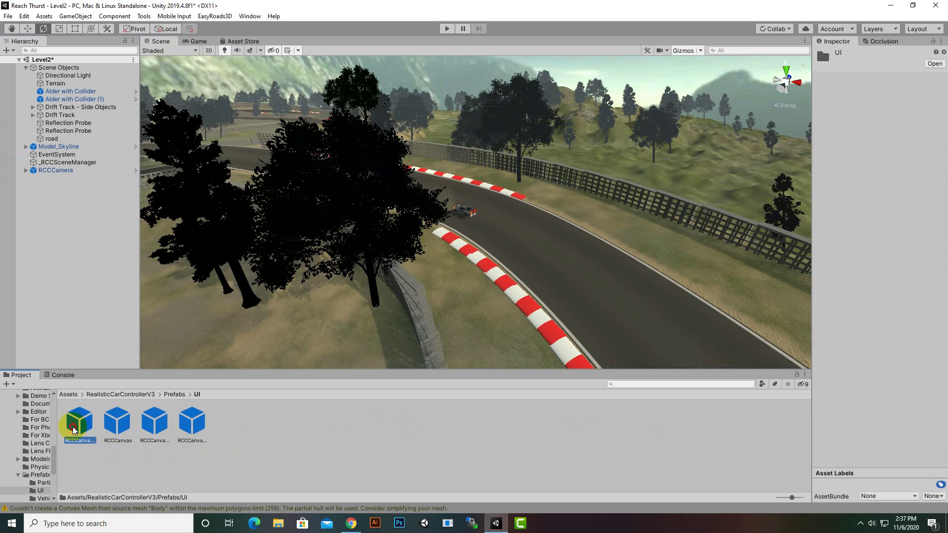
pyautogui.click(119, 426)
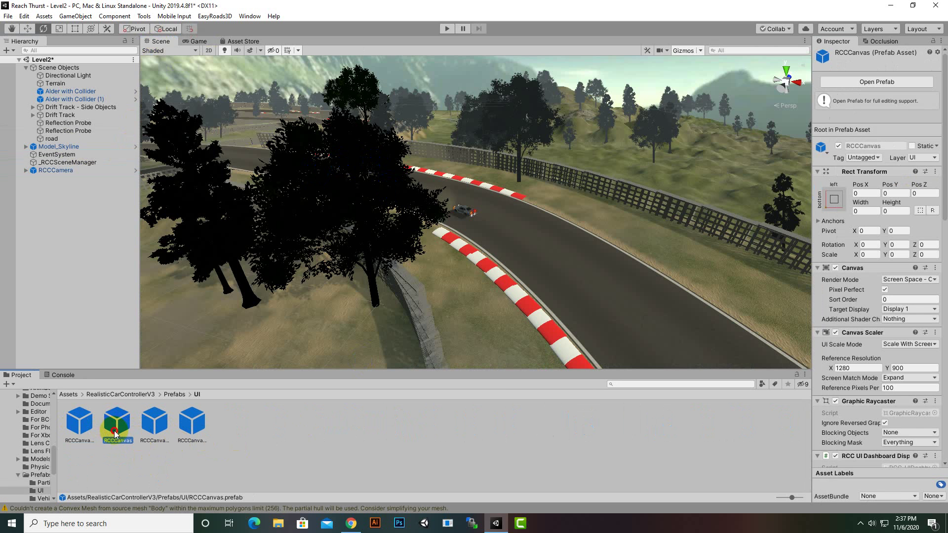
pyautogui.moveTo(117, 422); pyautogui.dragTo(46, 194)
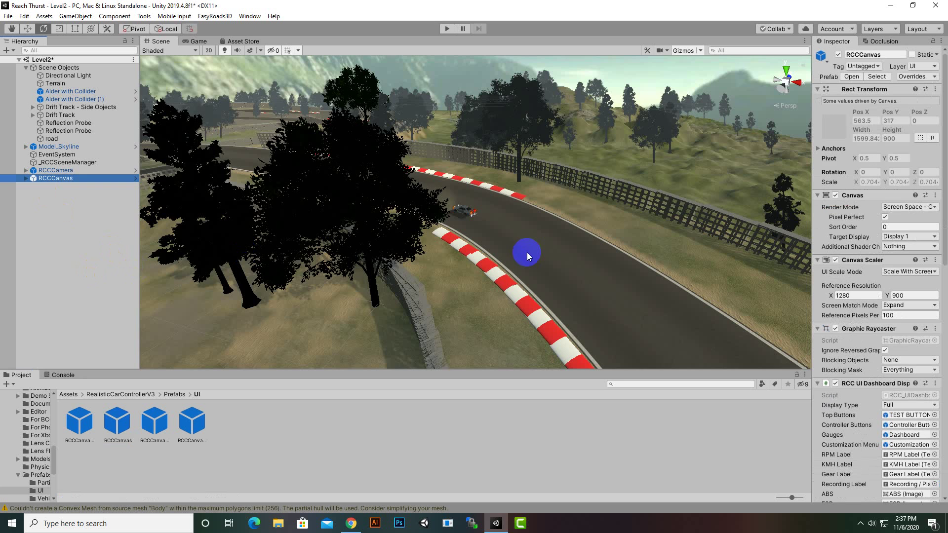
pyautogui.scroll(-2, 526, 254)
pyautogui.scroll(-2, 530, 254)
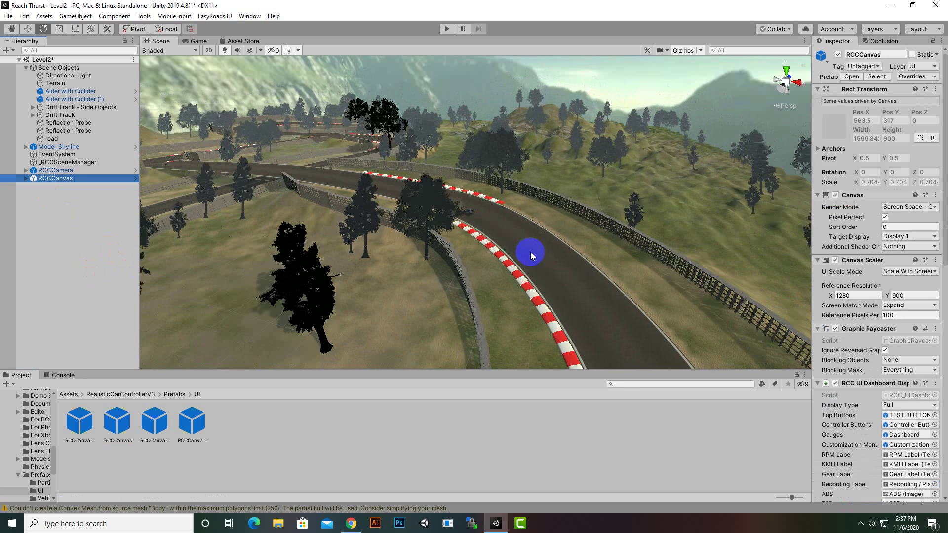
pyautogui.scroll(-2, 531, 254)
pyautogui.scroll(-2, 533, 254)
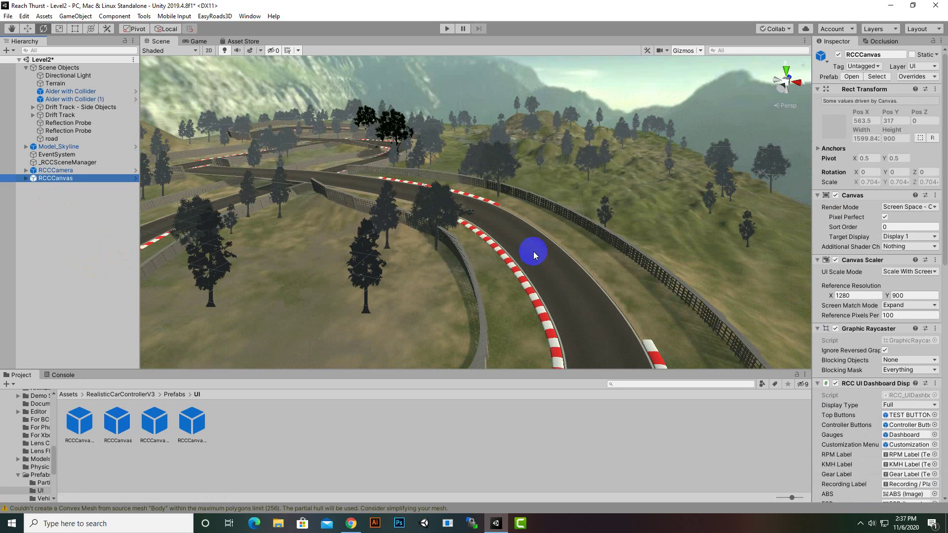
pyautogui.scroll(-2, 534, 250)
pyautogui.scroll(-2, 533, 251)
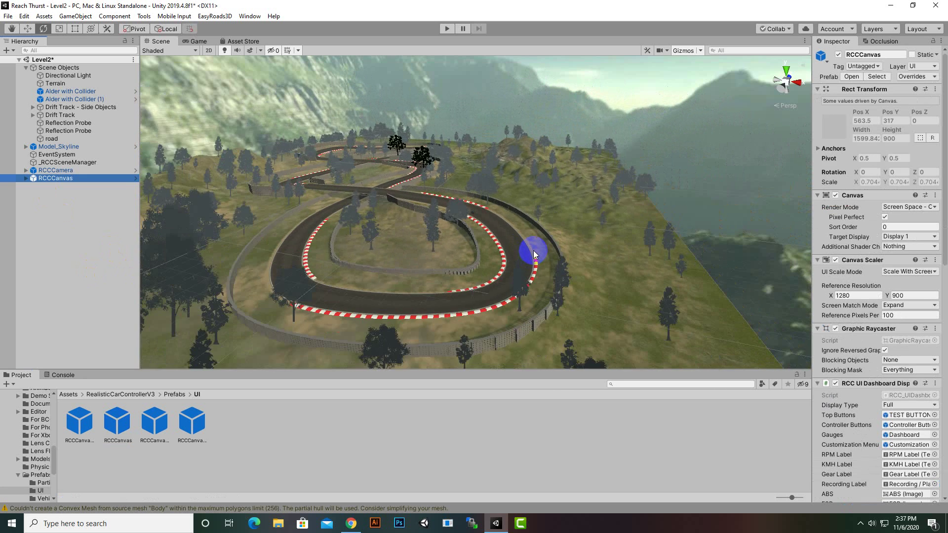
pyautogui.press('f')
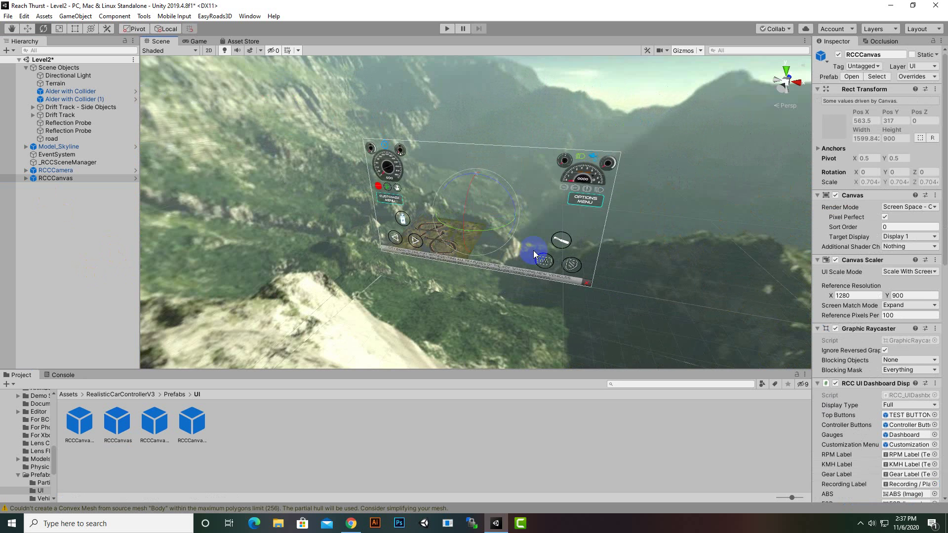
pyautogui.scroll(2, 533, 251)
pyautogui.scroll(2, 534, 251)
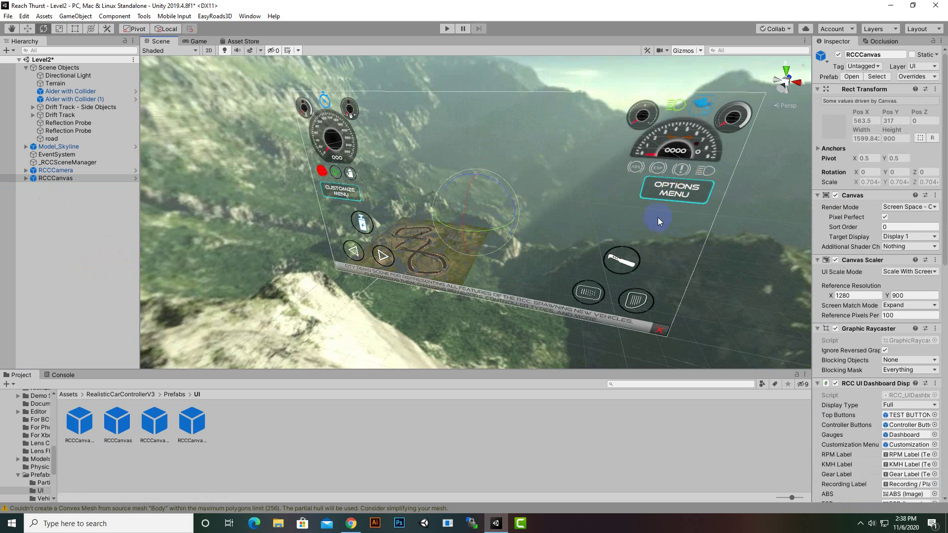
# Delete RCCCanvas from the Level2 Hierarchy
pyautogui.click(56, 180)
pyautogui.rightClick(55, 179)
pyautogui.click(80, 234)
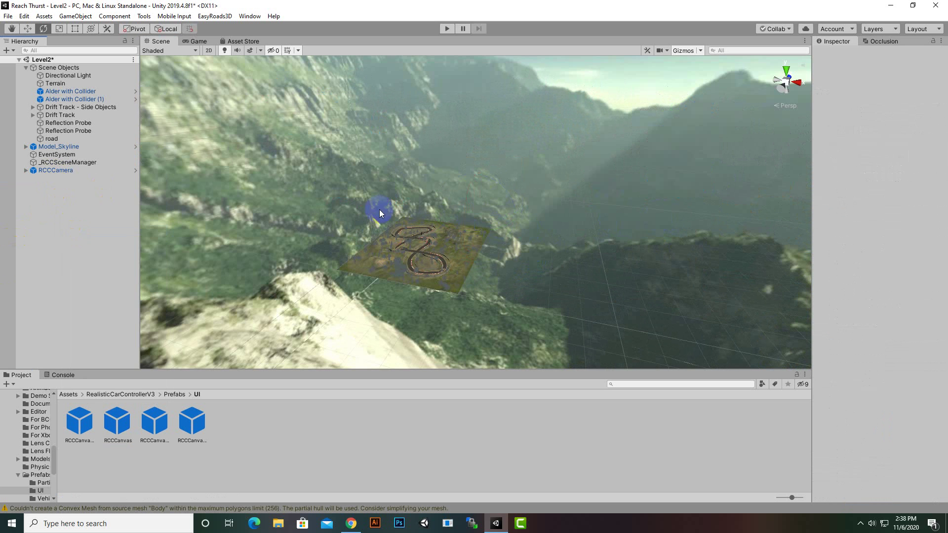
pyautogui.scroll(3, 487, 245)
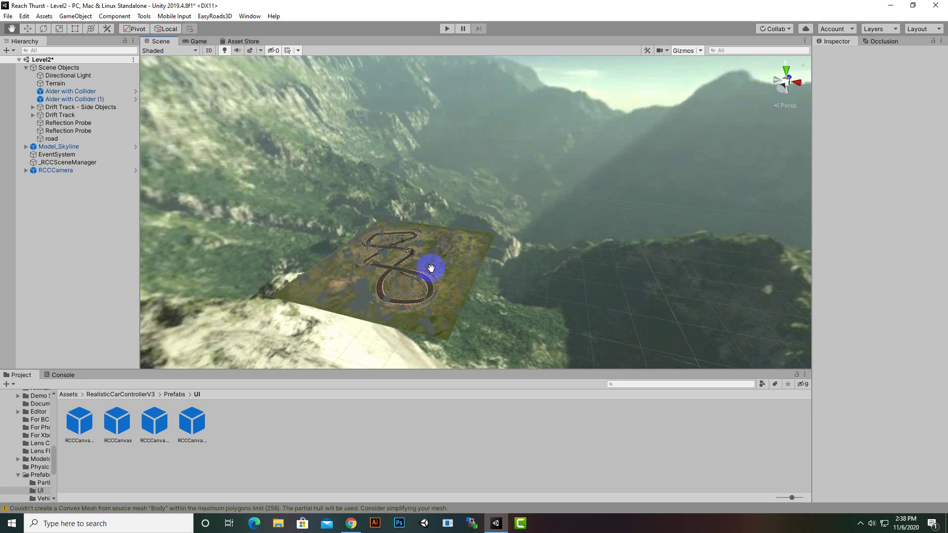
# Save the Level2 scene with Ctrl+S
pyautogui.moveTo(432, 273); pyautogui.dragTo(621, 187, button='middle')
pyautogui.scroll(2, 599, 204)
pyautogui.scroll(2, 598, 205)
pyautogui.scroll(2, 599, 204)
pyautogui.scroll(1, 599, 204)
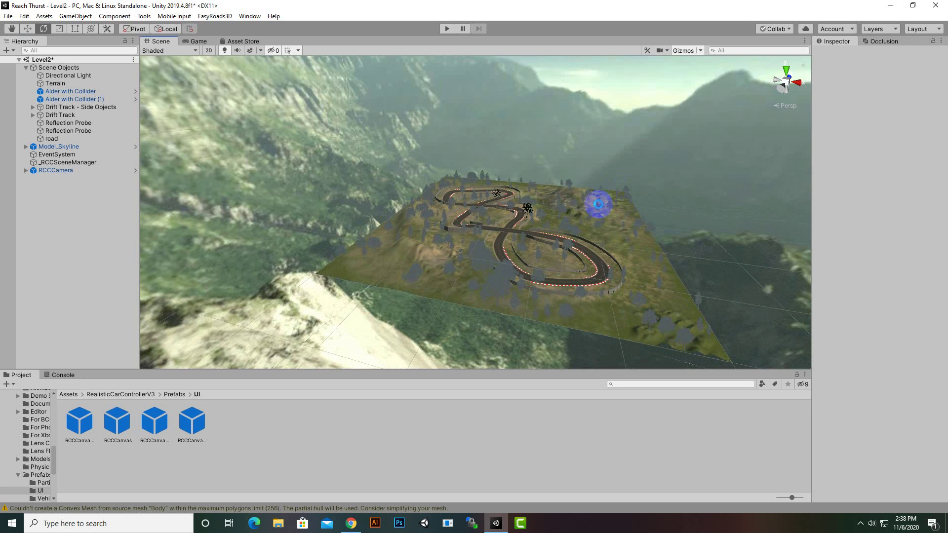
pyautogui.click(80, 462)
pyautogui.hotkey('ctrl', 's')
pyautogui.click(65, 394)
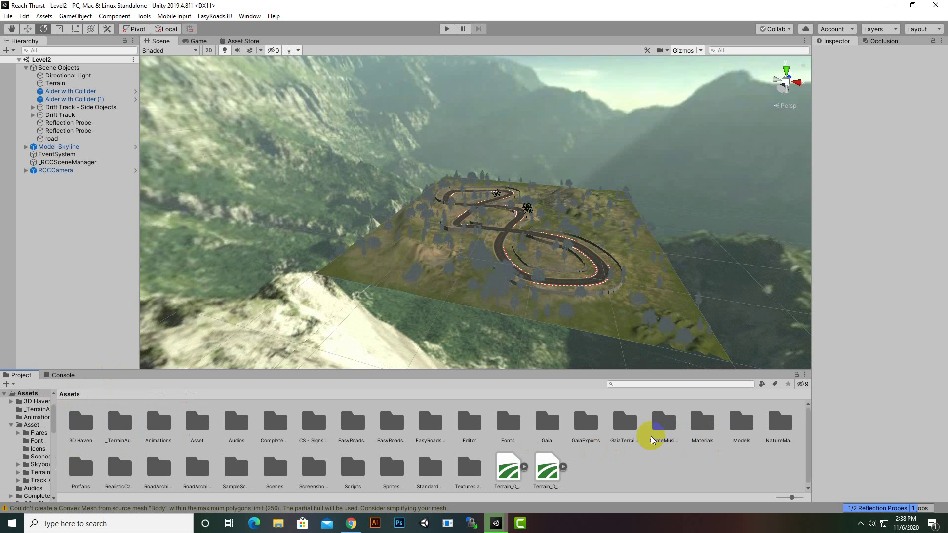
# Open the Level1 scene from Assets > Scenes
pyautogui.doubleClick(268, 472)
pyautogui.click(126, 435)
pyautogui.click(84, 427)
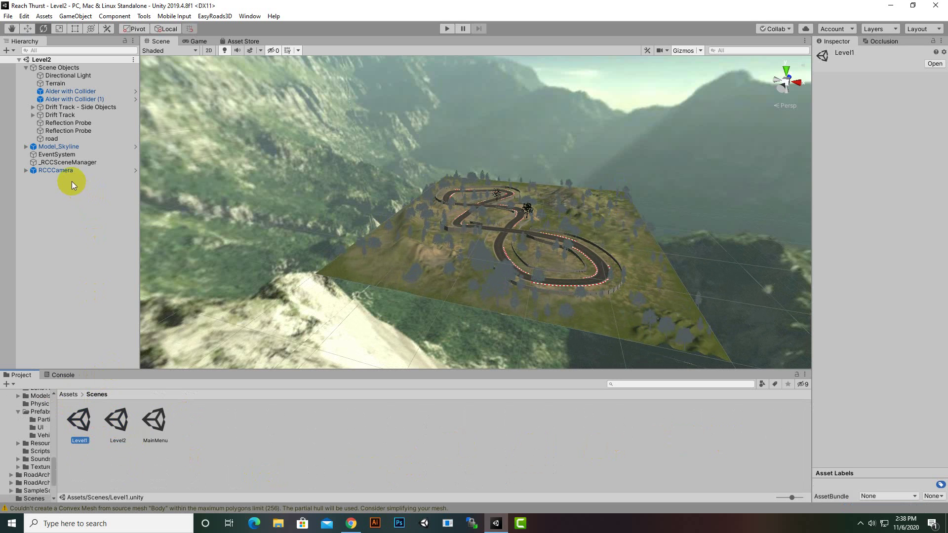
pyautogui.doubleClick(81, 424)
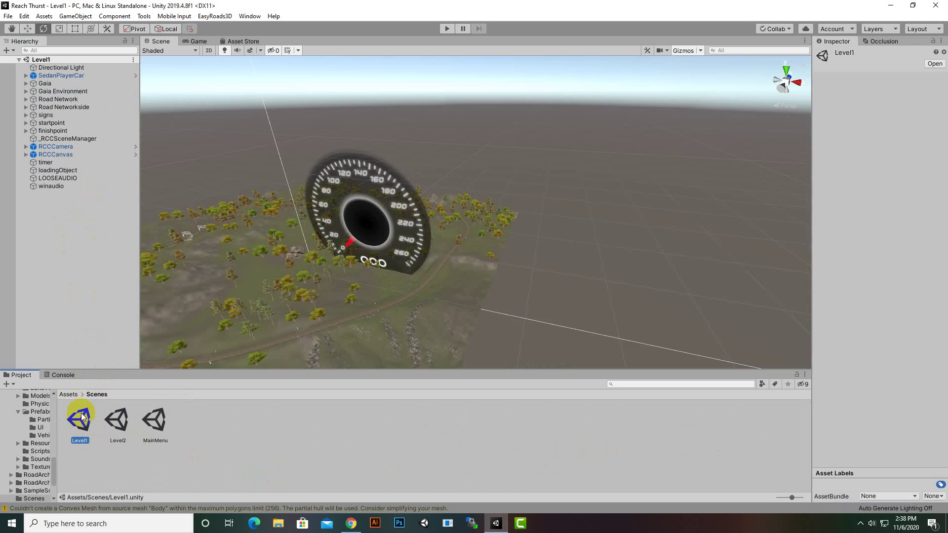
# Rename Level1's RCCCanvas to RCCCanvasNew after undoing an accidental paste
pyautogui.click(55, 153)
pyautogui.rightClick(55, 153)
pyautogui.click(82, 194)
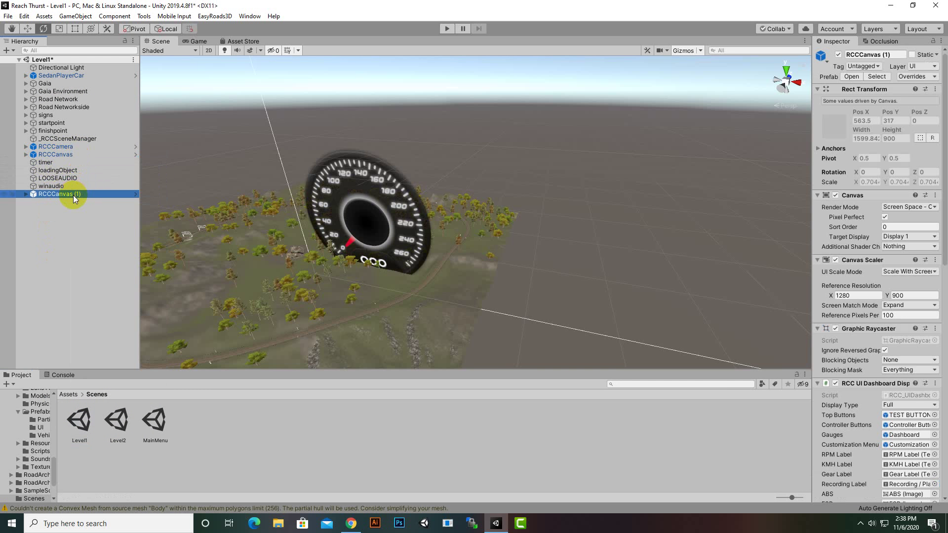
pyautogui.hotkey('ctrl', 'z')
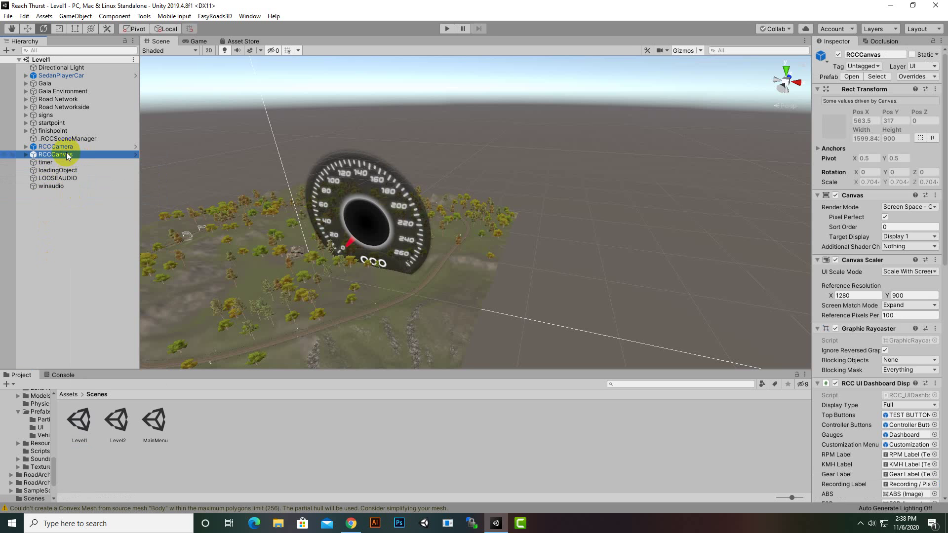
pyautogui.rightClick(66, 154)
pyautogui.click(79, 183)
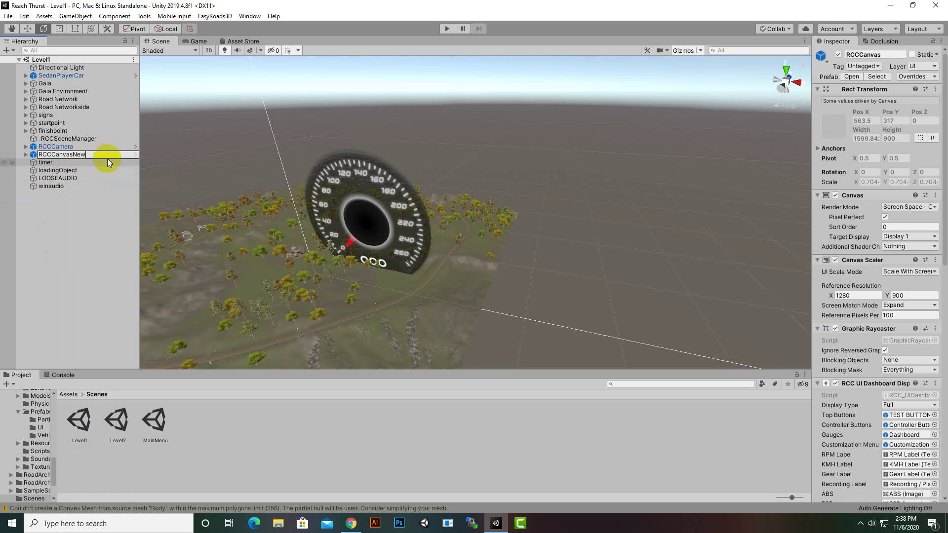
pyautogui.press('Return')
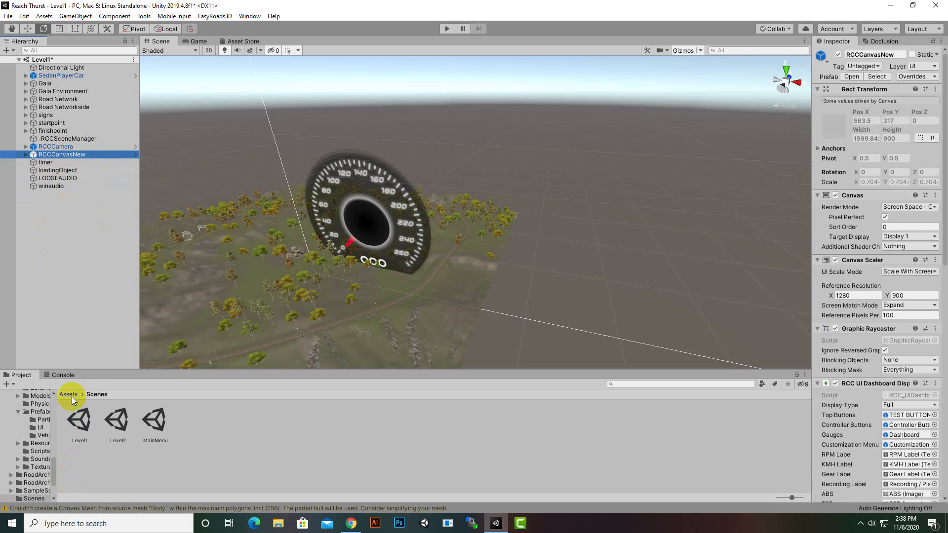
pyautogui.click(69, 395)
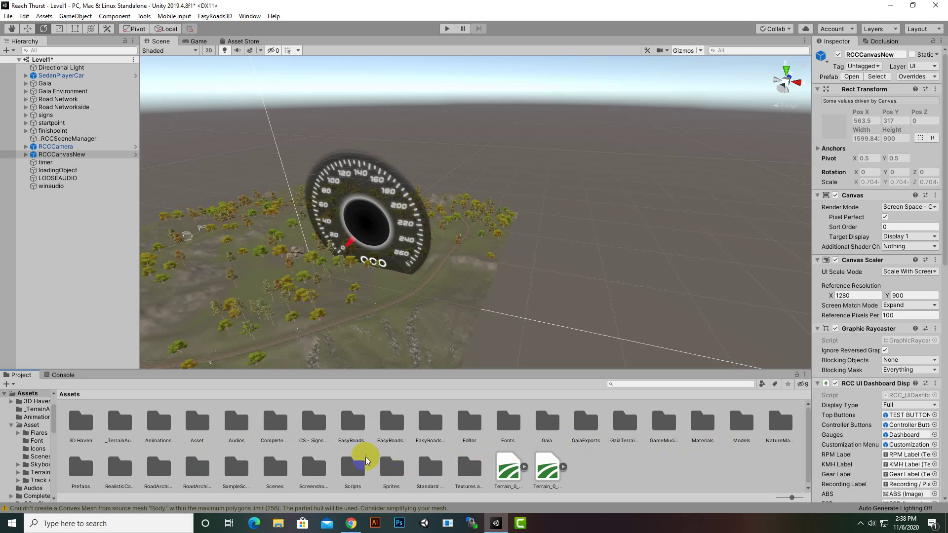
# Browse to RealisticCarControllerV3 > Prefabs > UI in the Project window
pyautogui.click(119, 465)
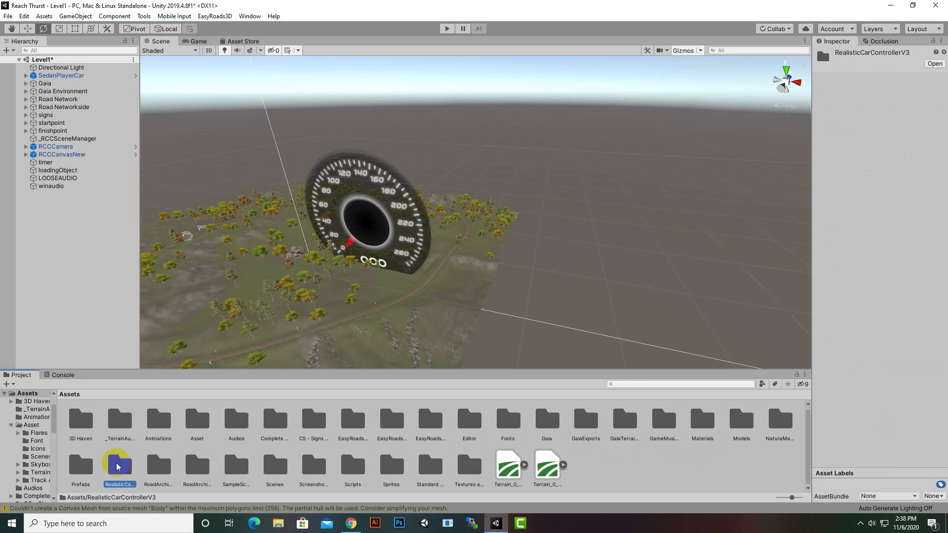
pyautogui.doubleClick(117, 465)
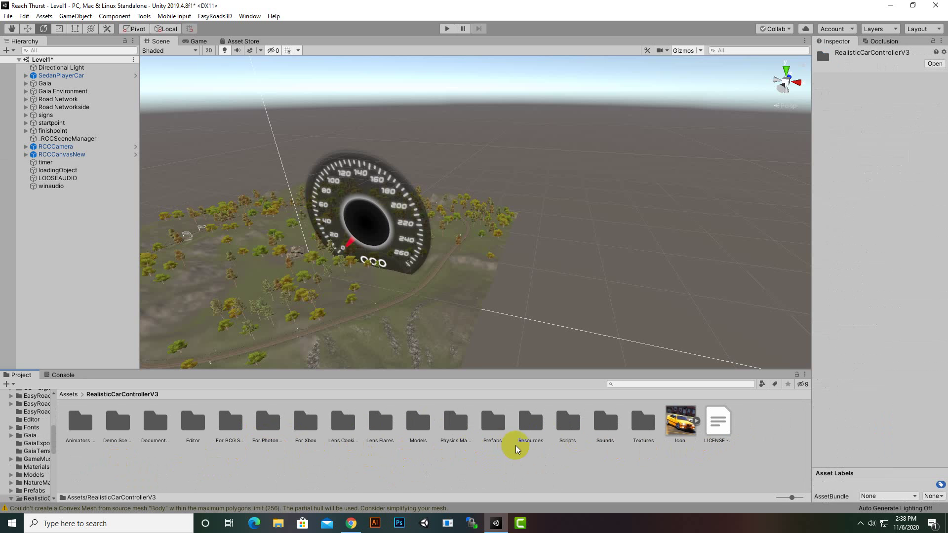
pyautogui.click(492, 431)
pyautogui.doubleClick(492, 432)
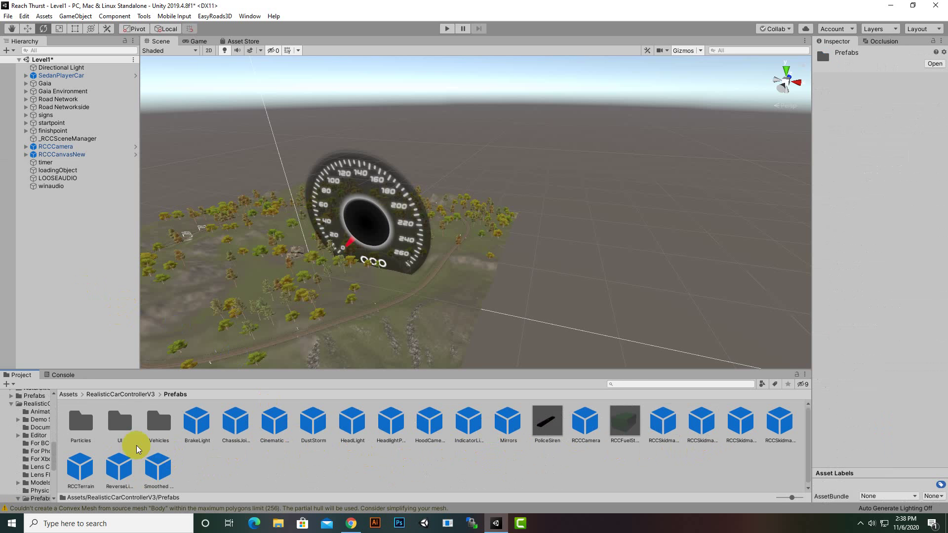
pyautogui.click(119, 428)
pyautogui.doubleClick(119, 429)
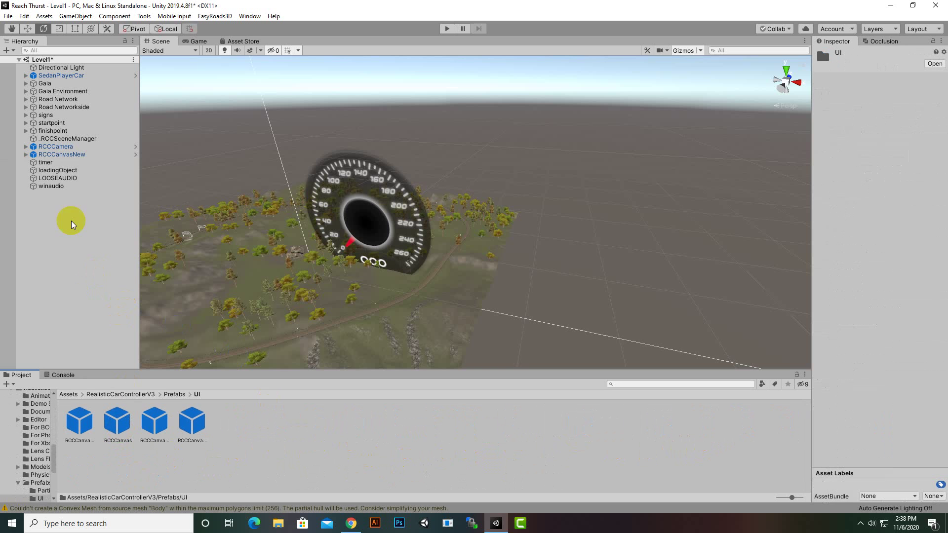
# Drag RCCCanvasNew into the UI folder and create it as an Original Prefab
pyautogui.click(60, 156)
pyautogui.moveTo(60, 159); pyautogui.dragTo(259, 437)
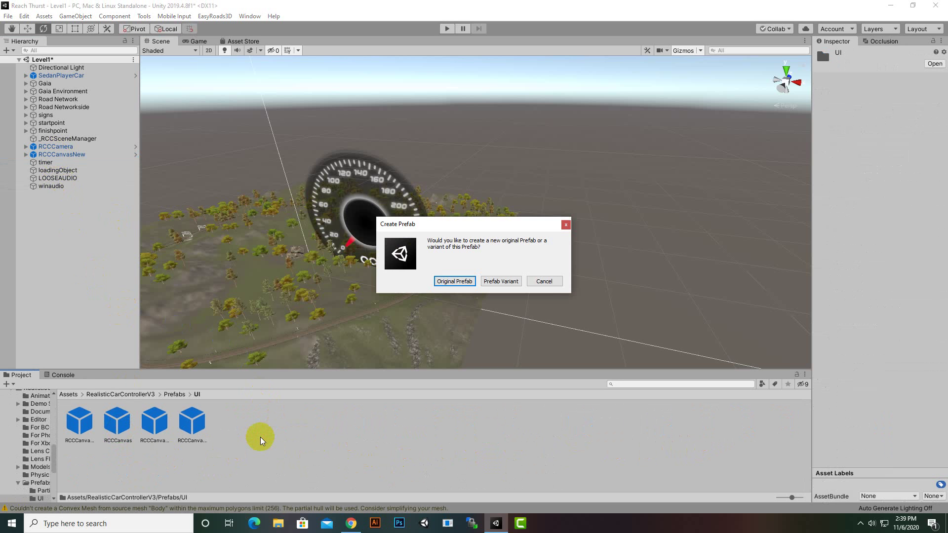
pyautogui.click(453, 282)
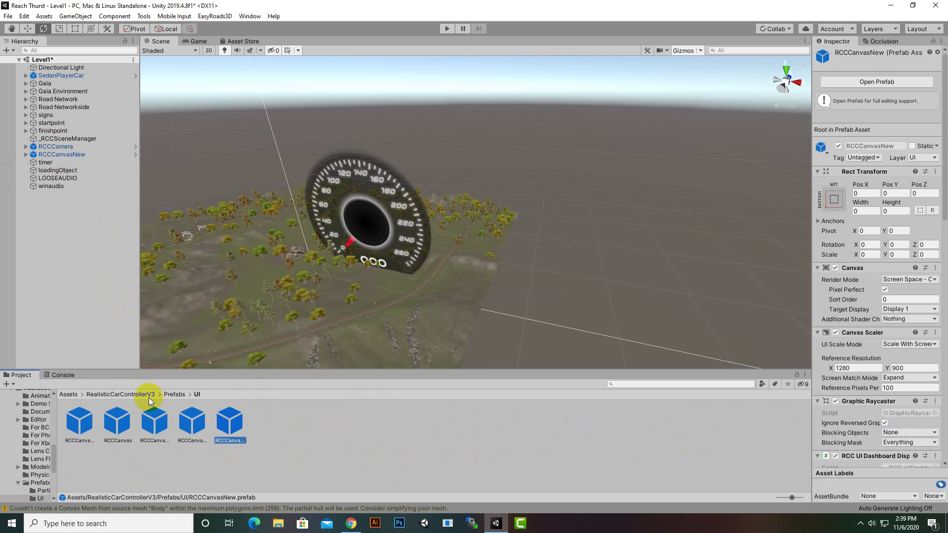
pyautogui.click(68, 394)
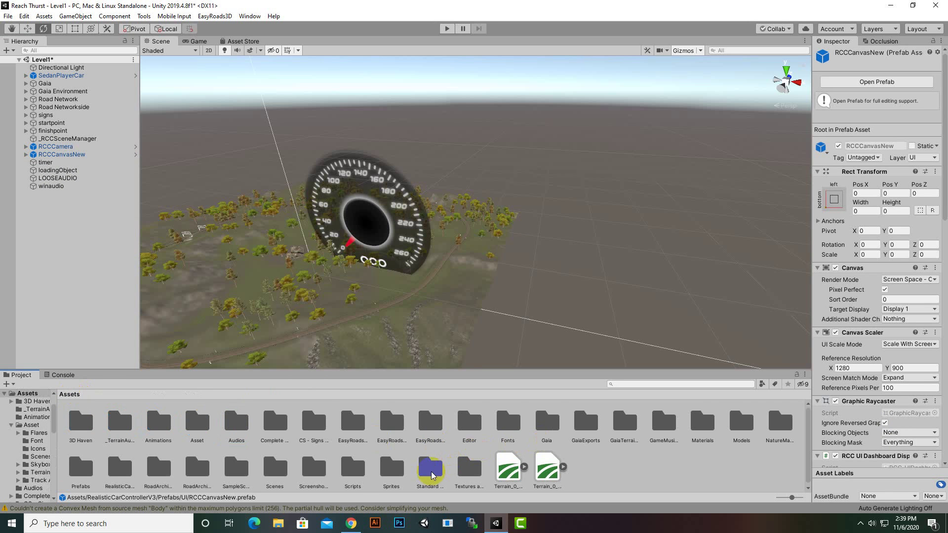
# Open the Level2 scene, saving the modified Level1 scene first
pyautogui.doubleClick(274, 466)
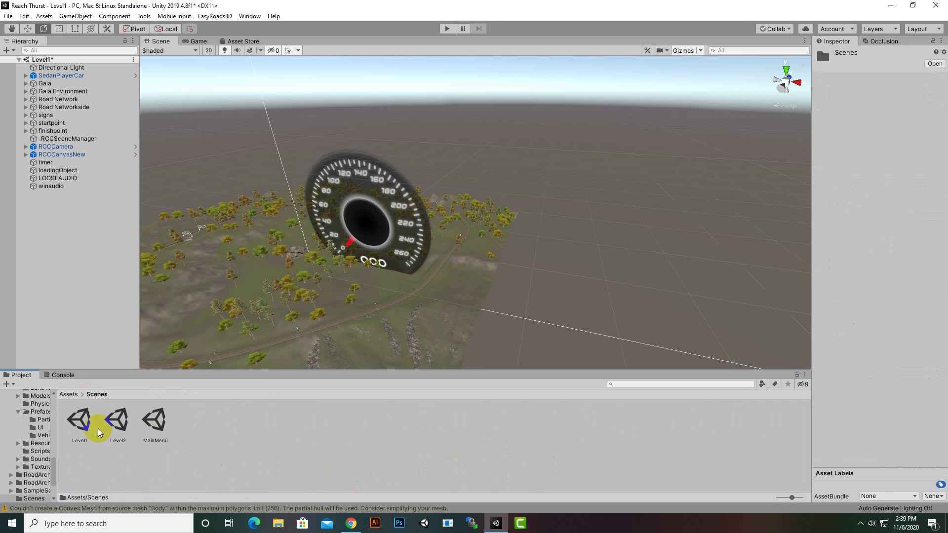
pyautogui.doubleClick(116, 421)
pyautogui.click(462, 282)
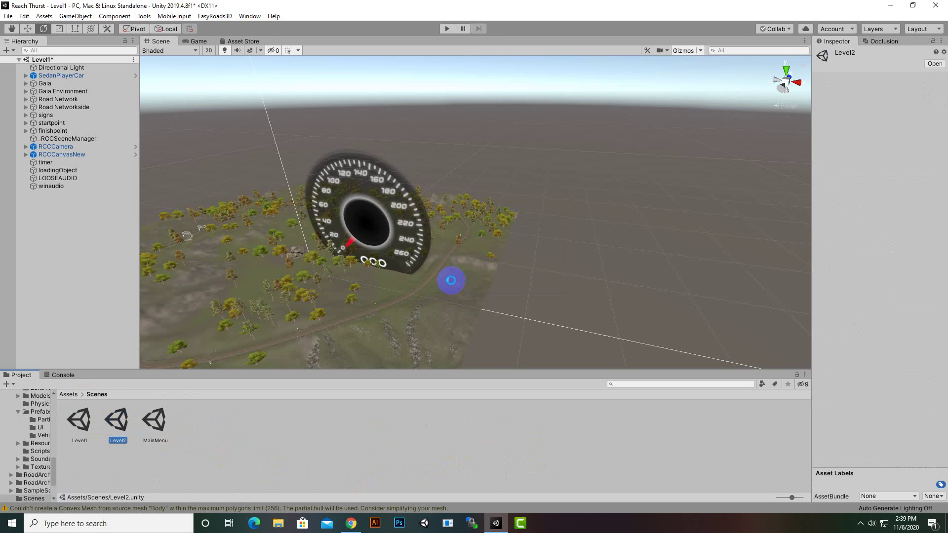
# Drag the RCCCanvasNew prefab from Prefabs > UI into the Level2 Hierarchy
pyautogui.click(69, 395)
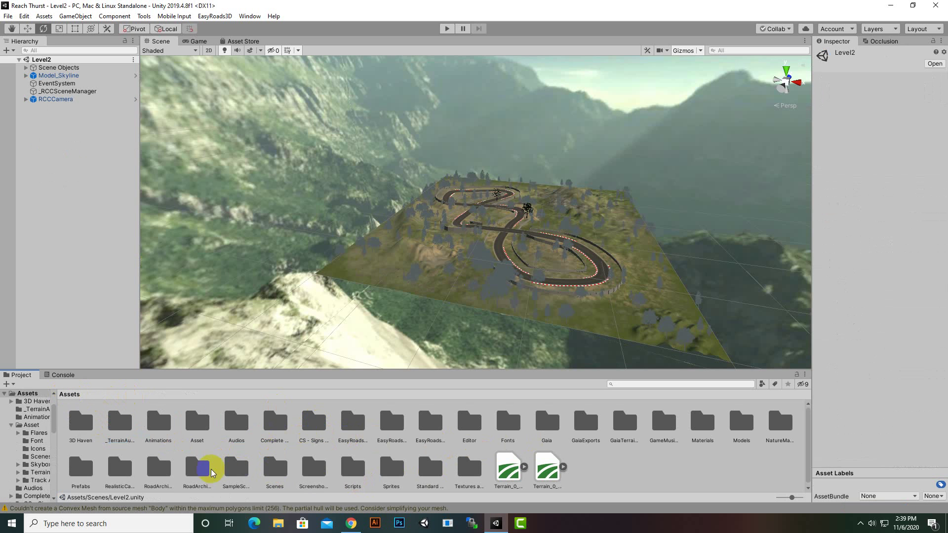
pyautogui.doubleClick(118, 467)
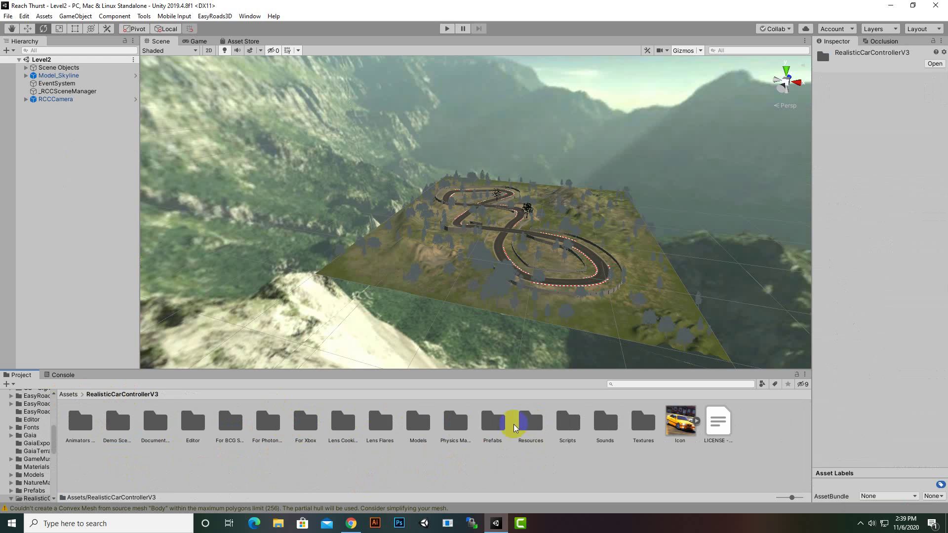
pyautogui.doubleClick(493, 419)
pyautogui.doubleClick(120, 421)
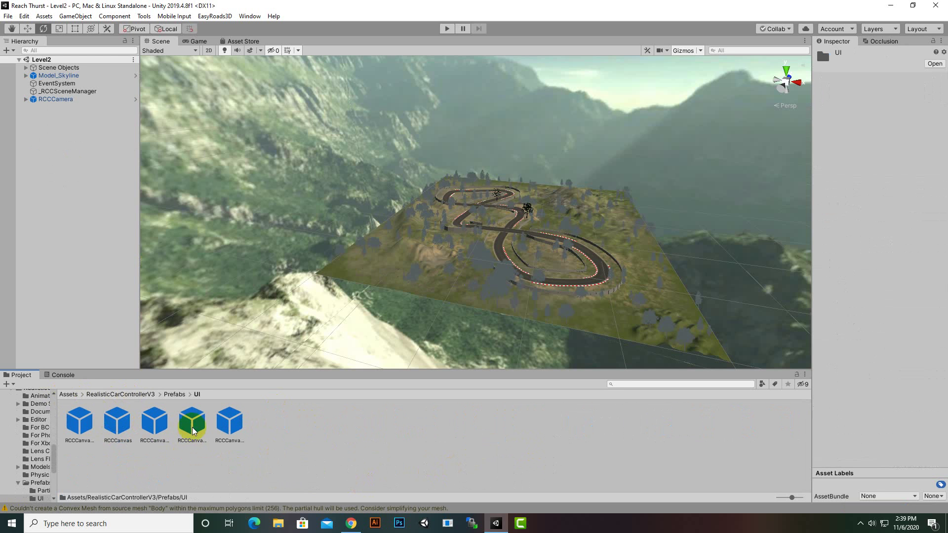
pyautogui.click(220, 423)
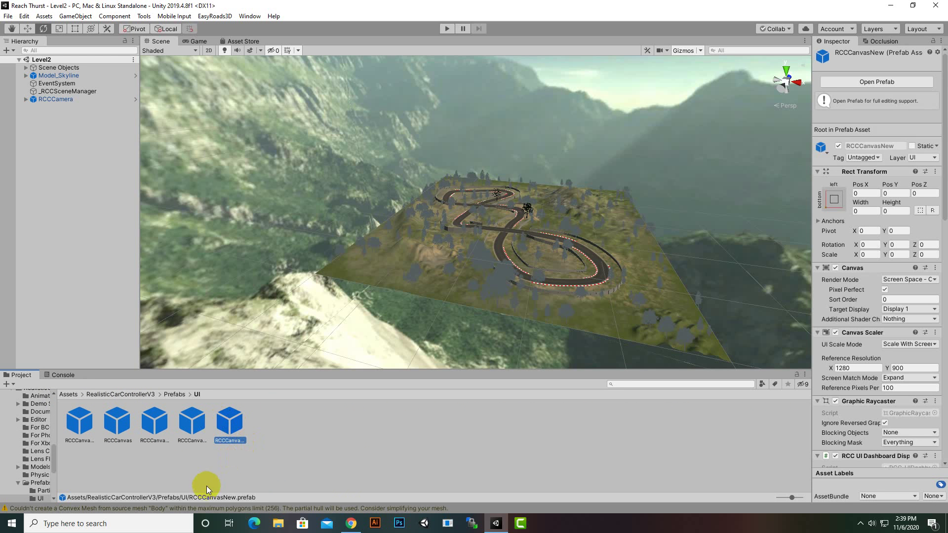
pyautogui.moveTo(228, 422); pyautogui.dragTo(56, 156)
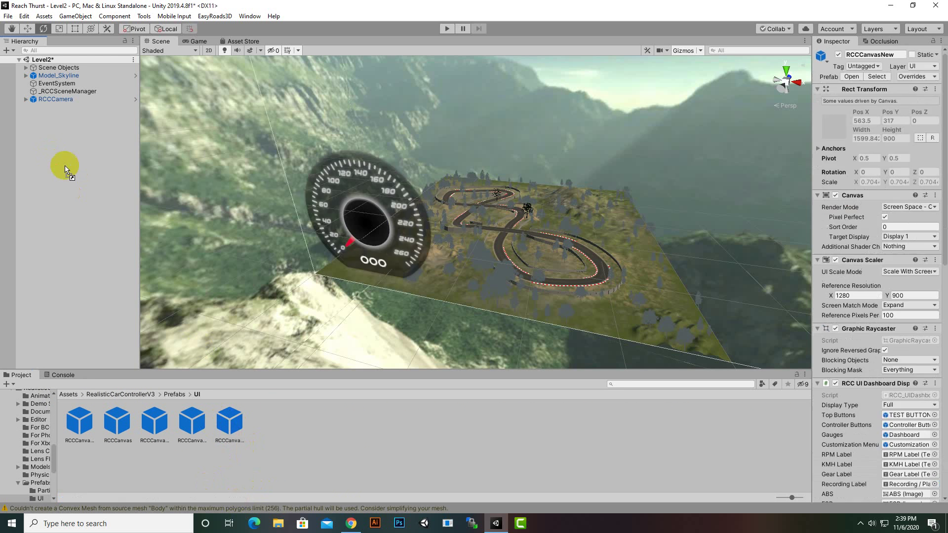
pyautogui.scroll(-4, 374, 253)
pyautogui.scroll(-4, 373, 253)
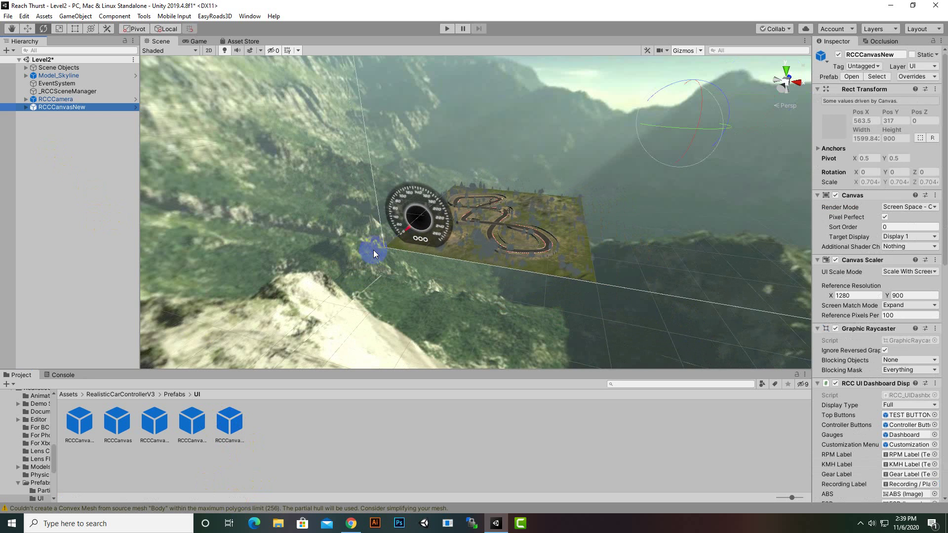
pyautogui.scroll(-3, 373, 252)
pyautogui.scroll(-3, 373, 254)
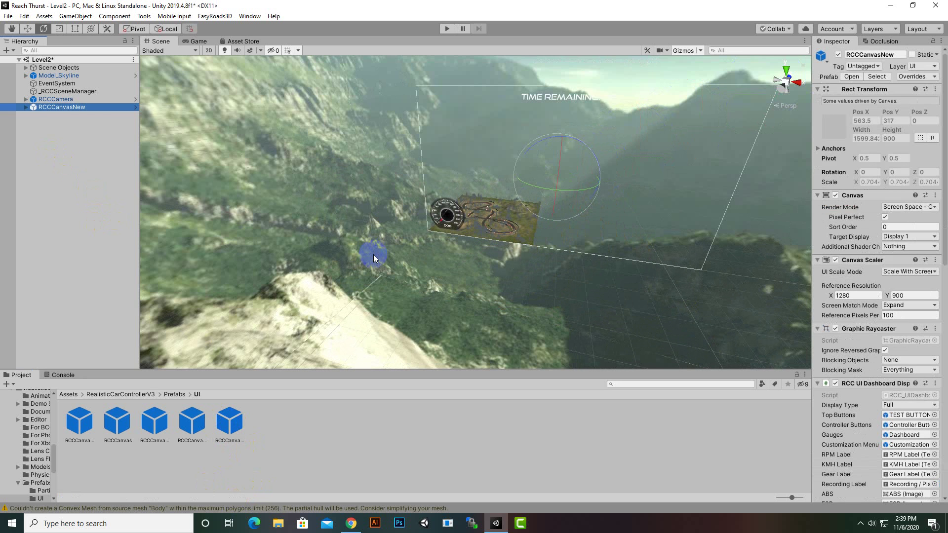
# Enter Play mode and accelerate the Skyline car down the track, watching the KMH gauge
pyautogui.click(448, 28)
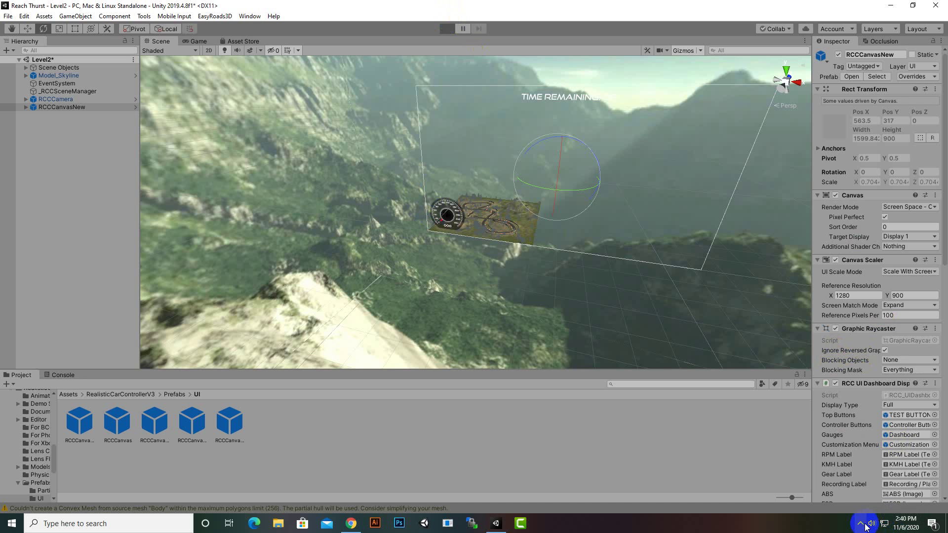
pyautogui.hotkey('ctrl', 'p')
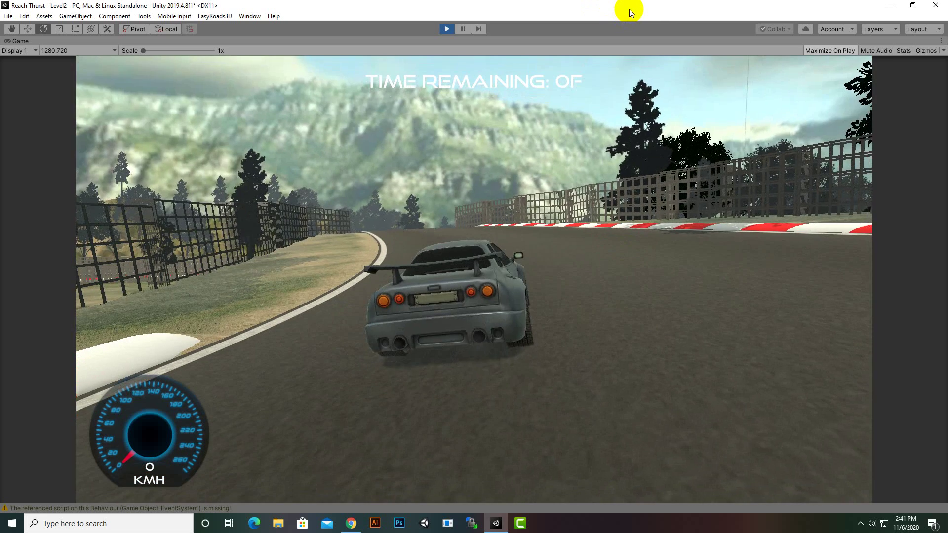
pyautogui.press('w')
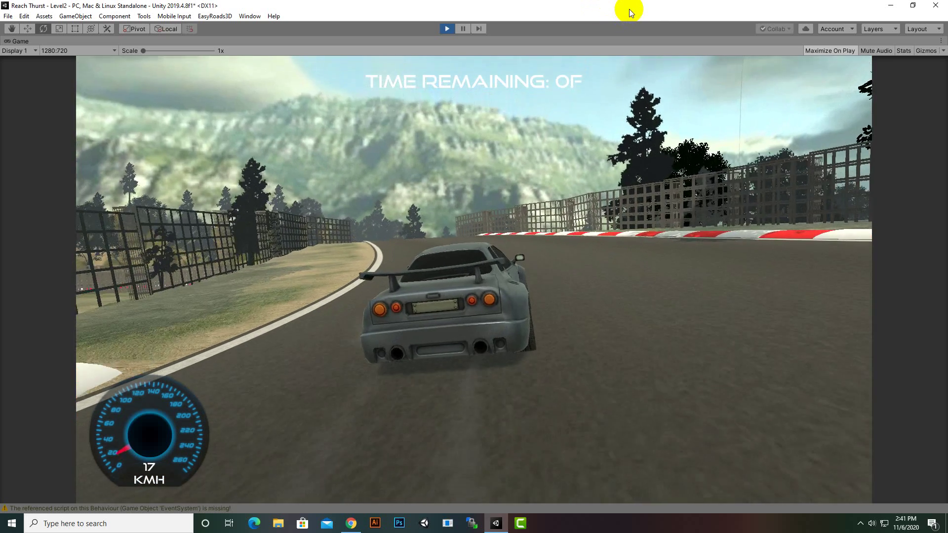
pyautogui.press('a')
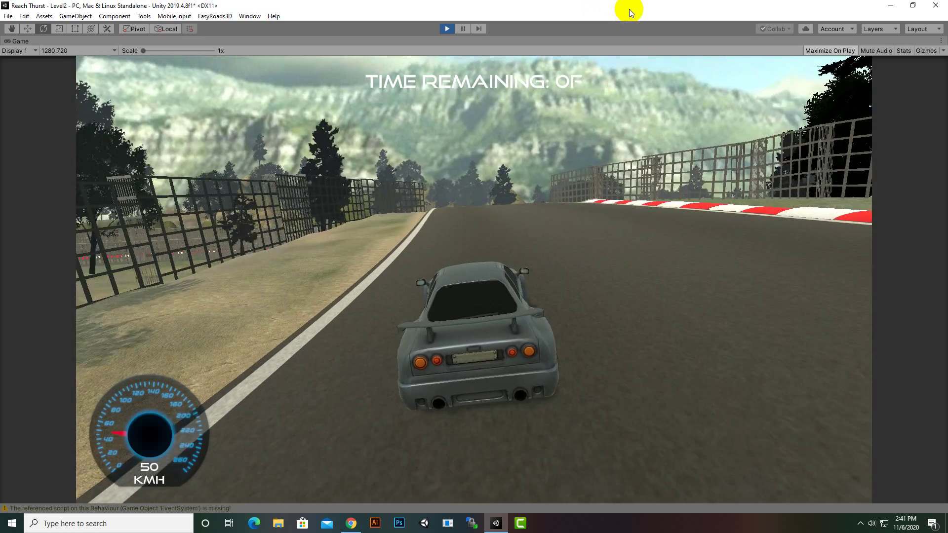
pyautogui.press('w')
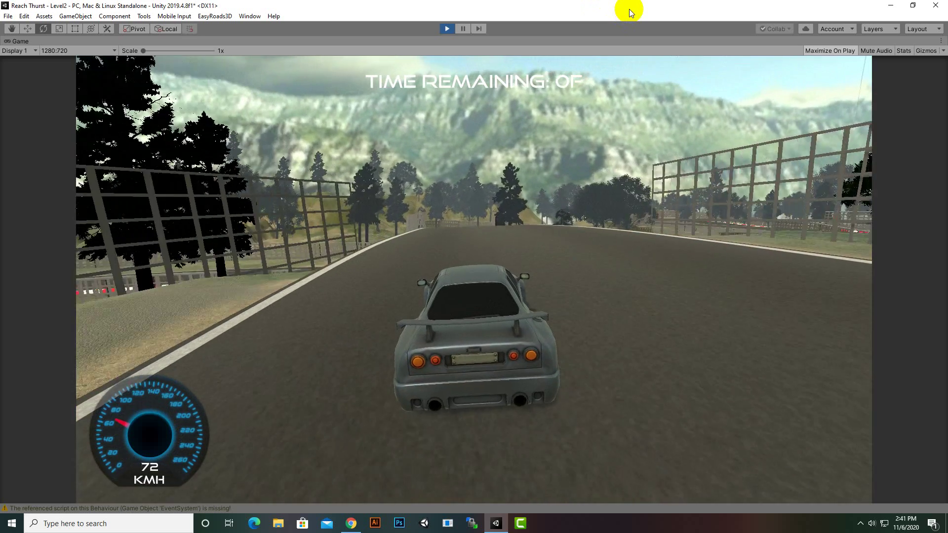
pyautogui.press('w')
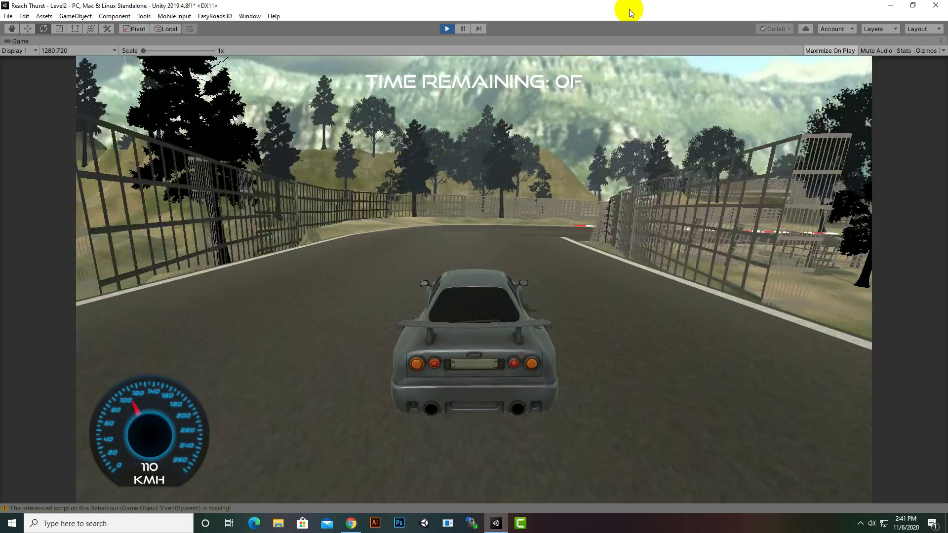
# Steer the car through the curves, brake to a stop, and exit Play mode
pyautogui.press('Right')
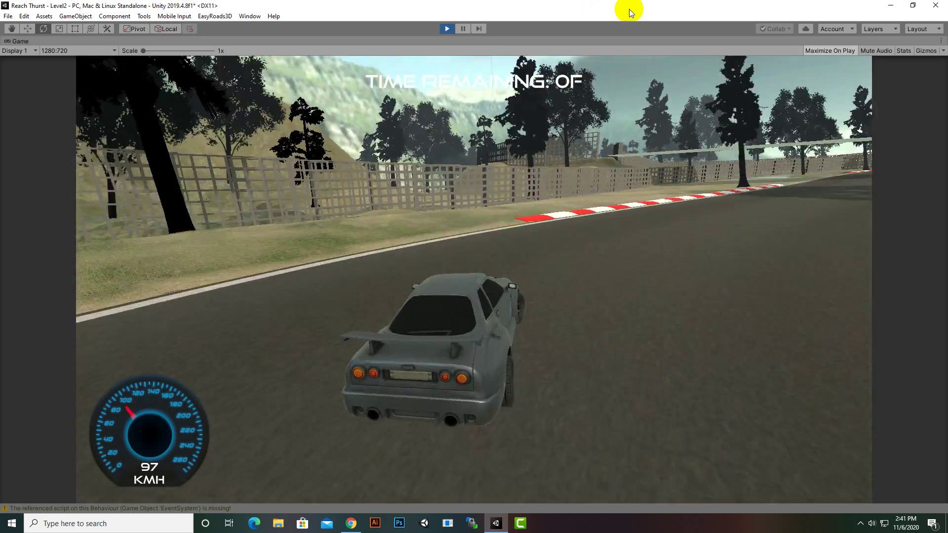
pyautogui.press('Left')
pyautogui.press('Down')
pyautogui.press('Right')
pyautogui.press('Up')
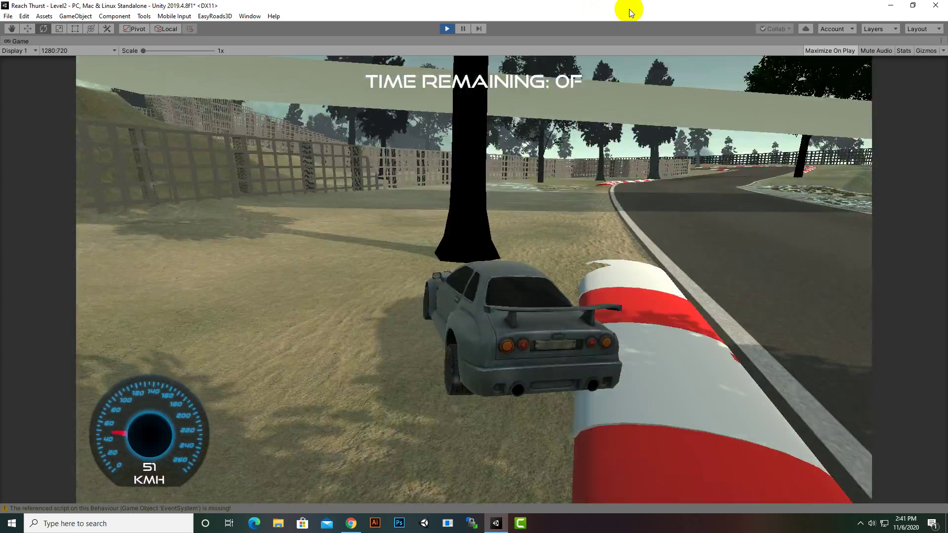
pyautogui.press('Down')
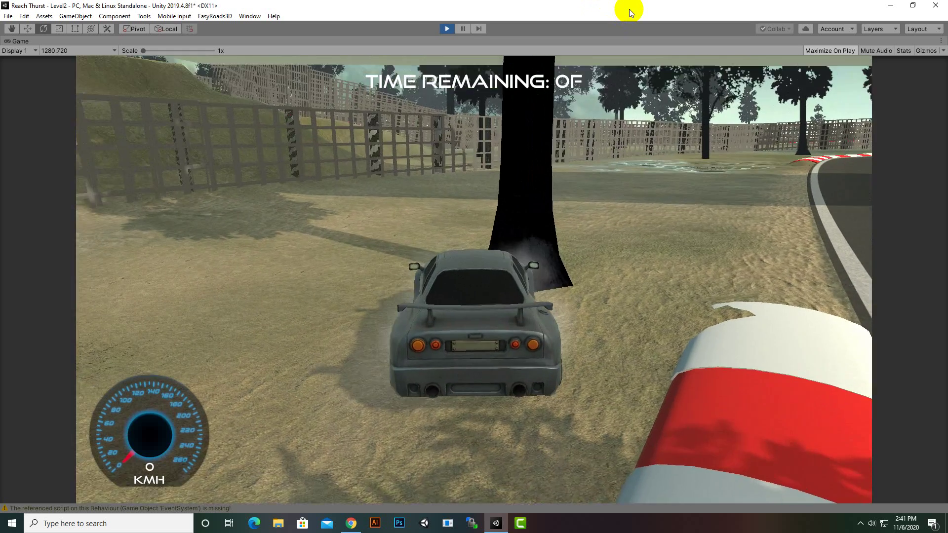
pyautogui.press('Left')
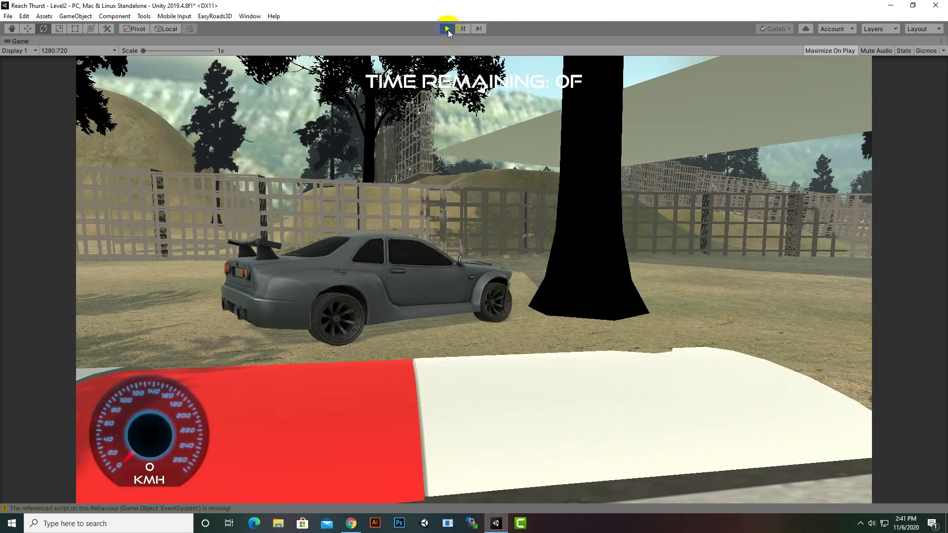
pyautogui.click(448, 29)
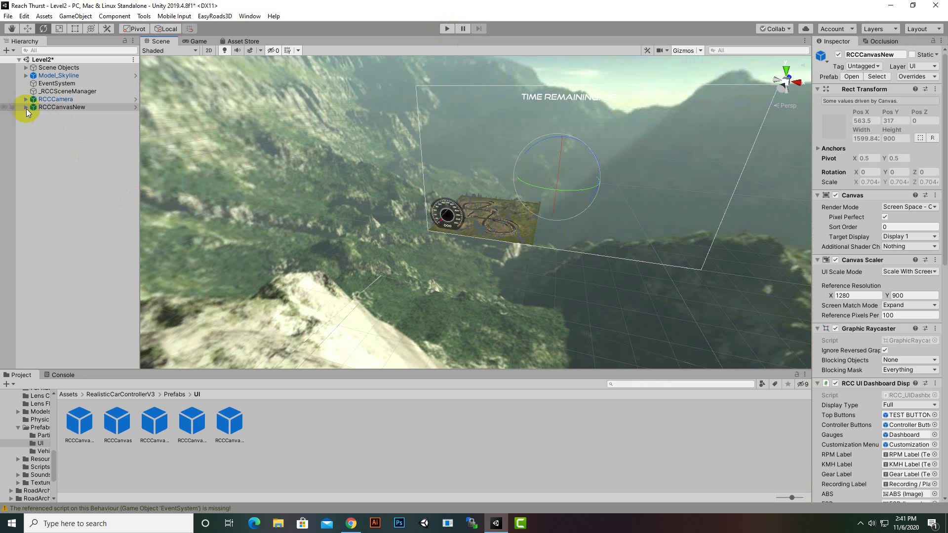
# Expand RCCCanvasNew, select its counter child and untick its active checkbox
pyautogui.click(27, 108)
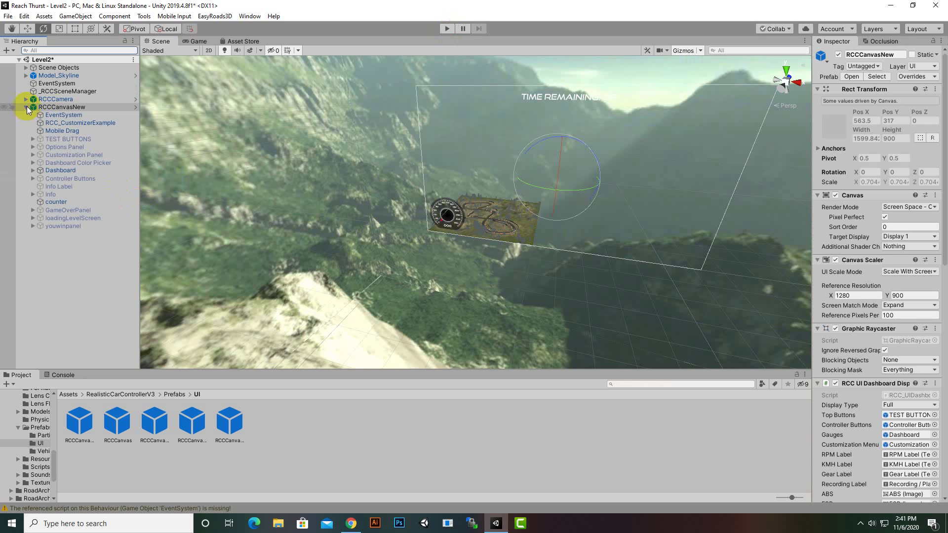
pyautogui.click(57, 204)
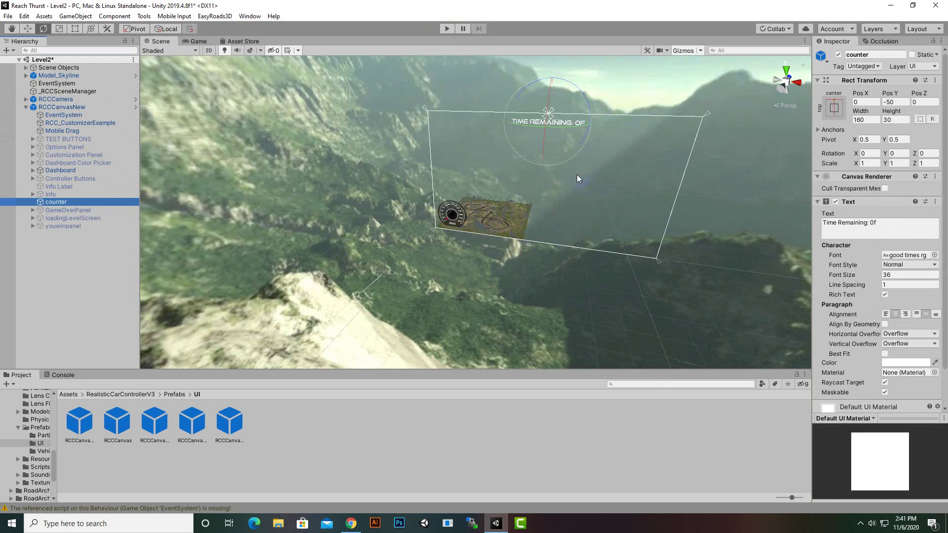
pyautogui.click(839, 56)
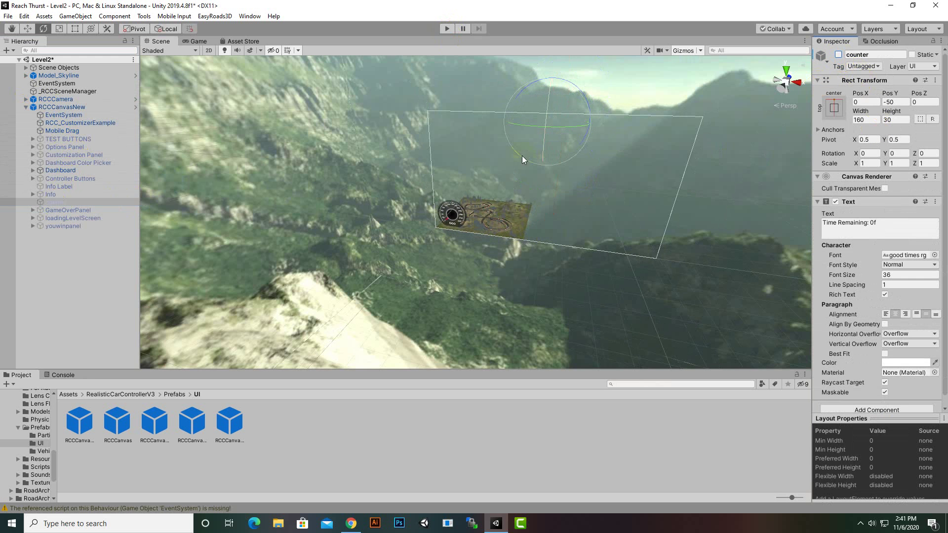